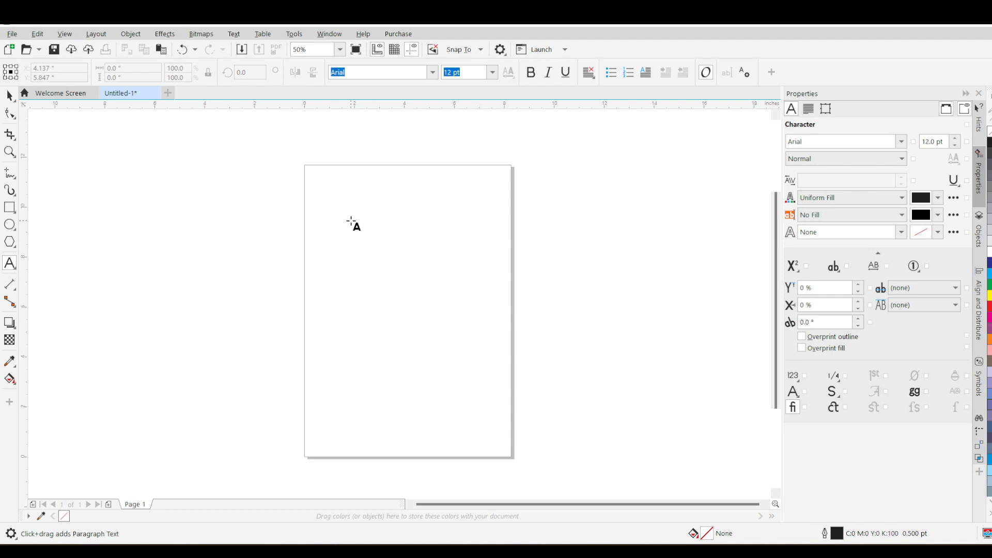
Step: Add artistic text reading "artistic text" in the upper part of the page, and a paragraph text frame below it reading "paragraph text"
left_click(351, 221)
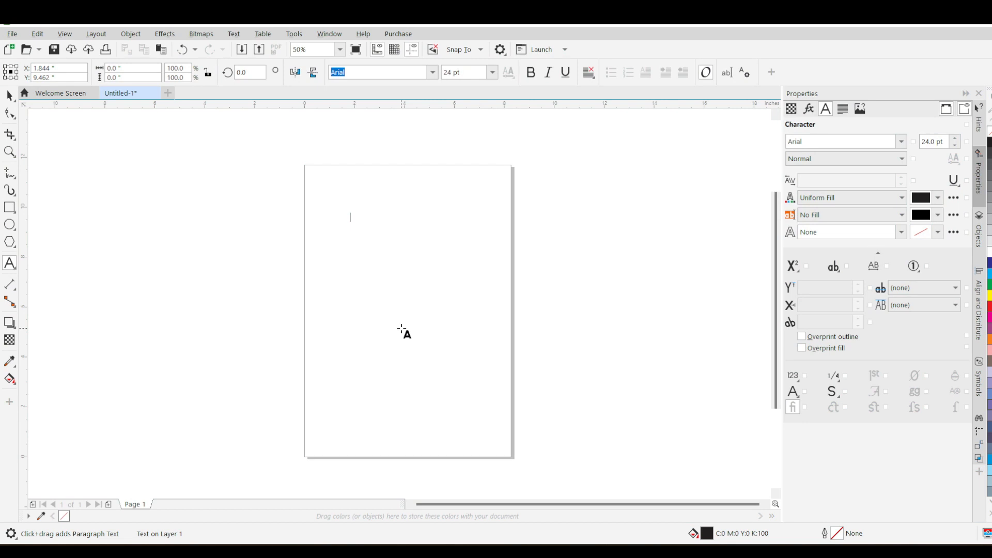
type("artistic text")
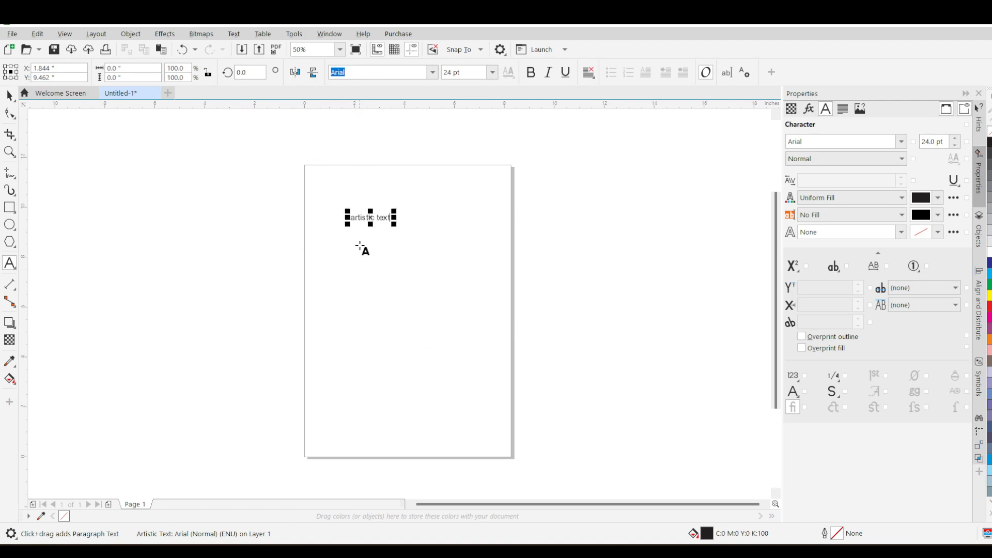
left_click_drag(346, 240, 439, 275)
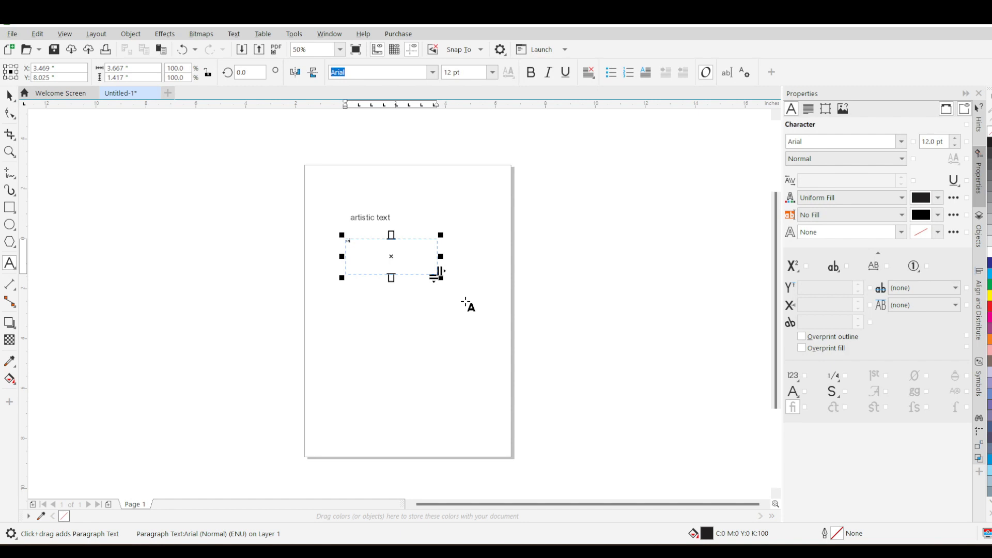
type("paragraph te")
Step: Shrink the paragraph text frame to about 3.0 by 0.375 inches
left_click_drag(441, 256, 423, 256)
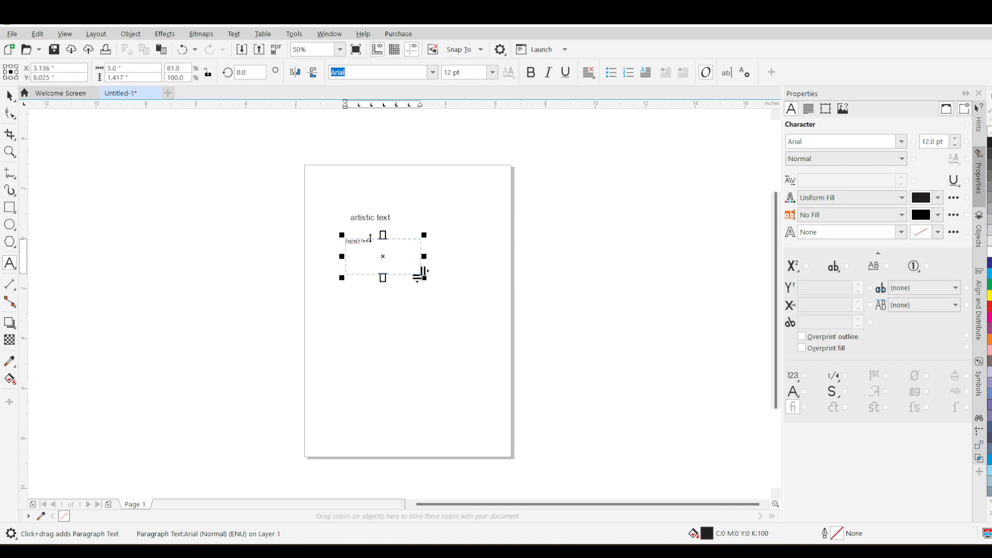
scroll(371, 238, "up", 2)
type("ra")
scroll(393, 238, "down", 1)
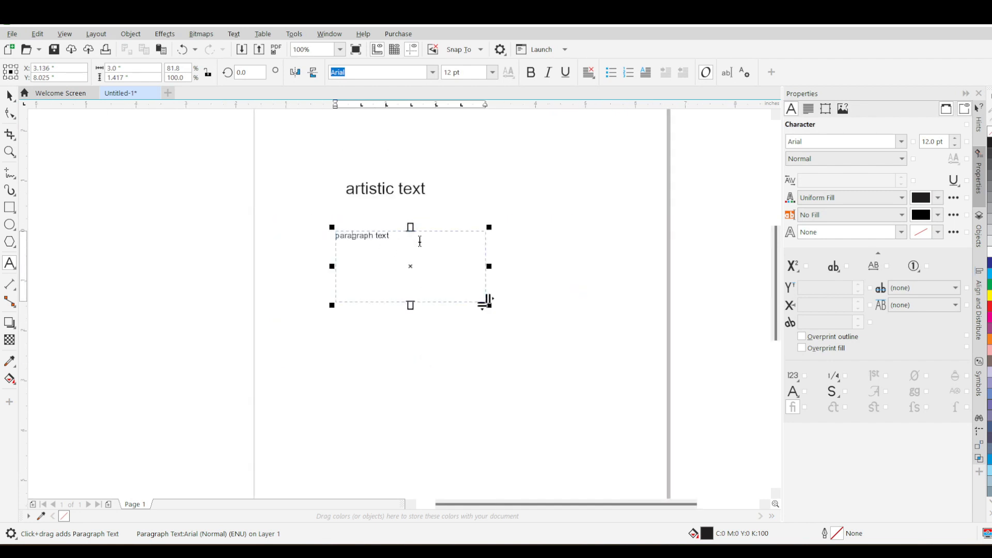
left_click_drag(410, 305, 408, 251)
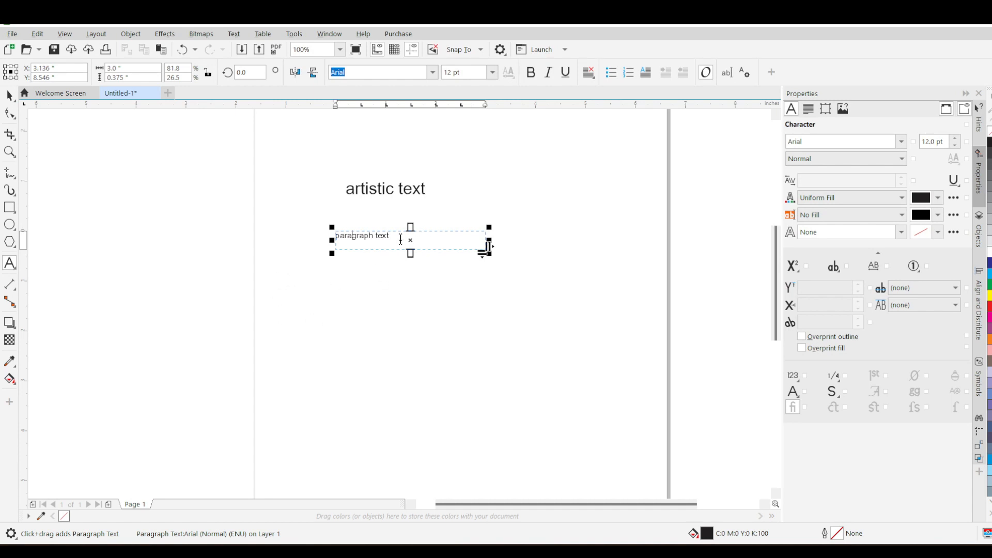
scroll(426, 251, "down", 1)
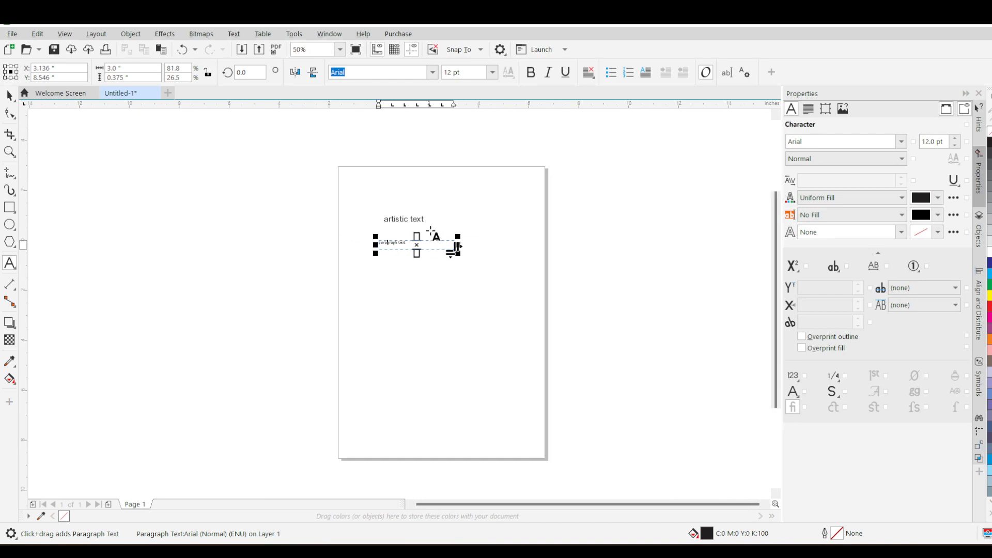
scroll(457, 230, "up", 1)
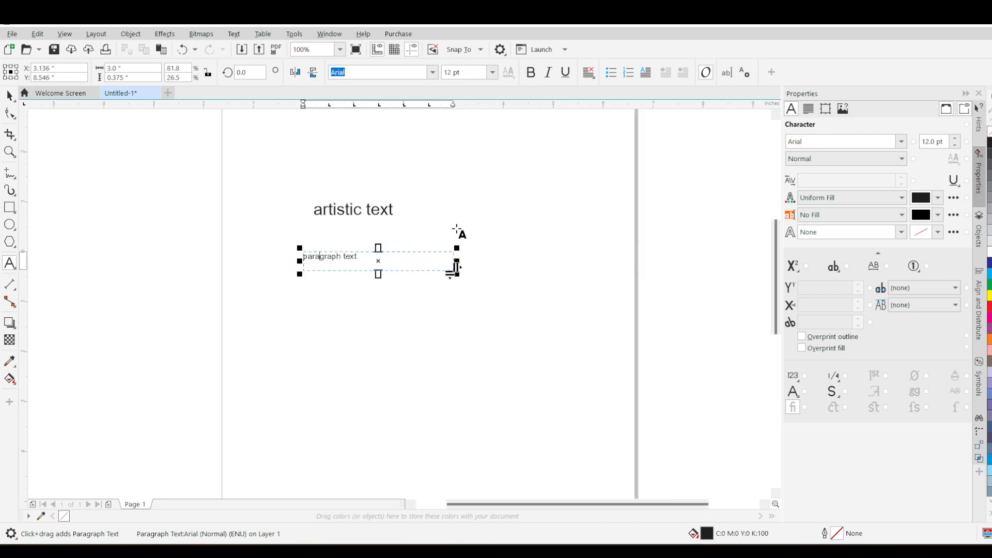
left_click(341, 50)
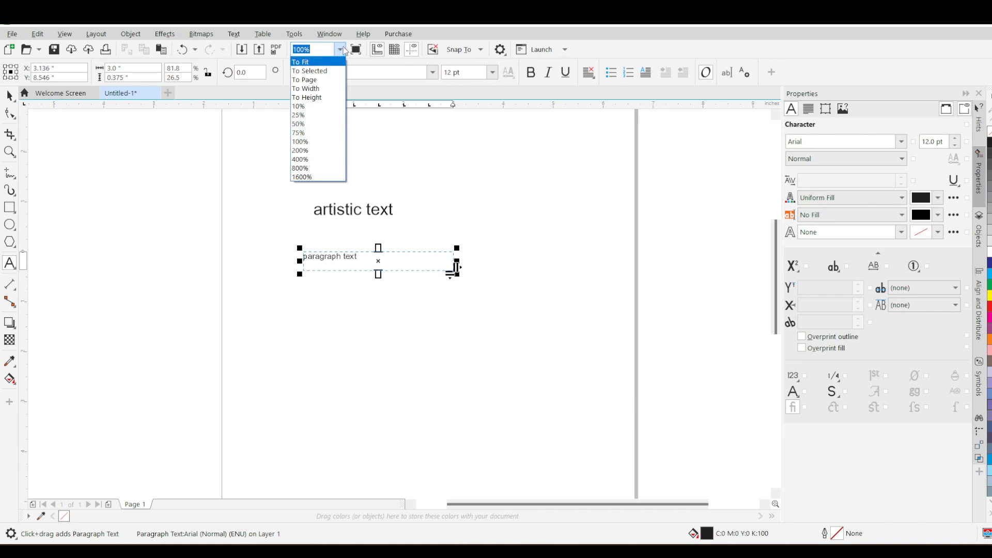
left_click(340, 48)
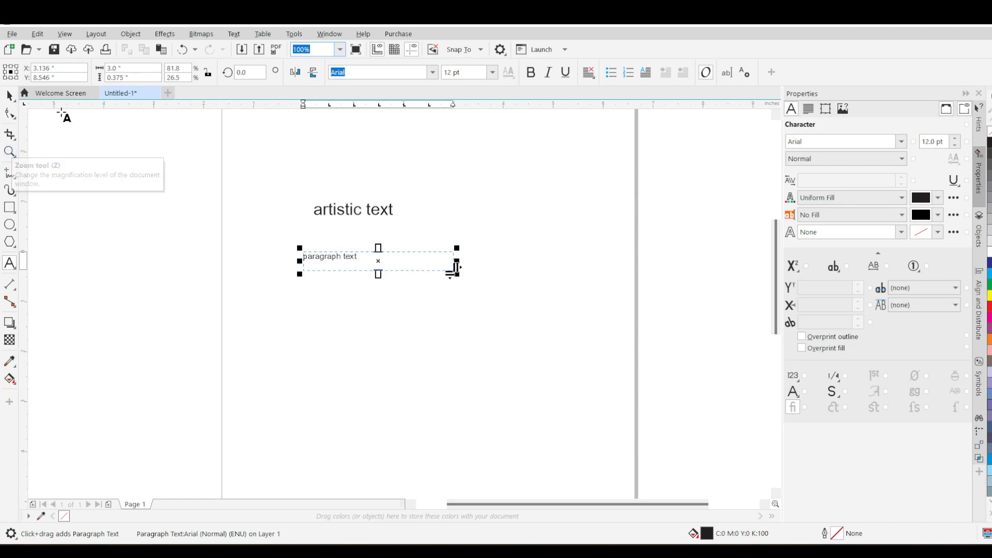
Step: Draw a rectangle about 2.28 by 2.13 inches to the right of the texts and a circle about 1.72 inches wide below it
key("ctrl+space")
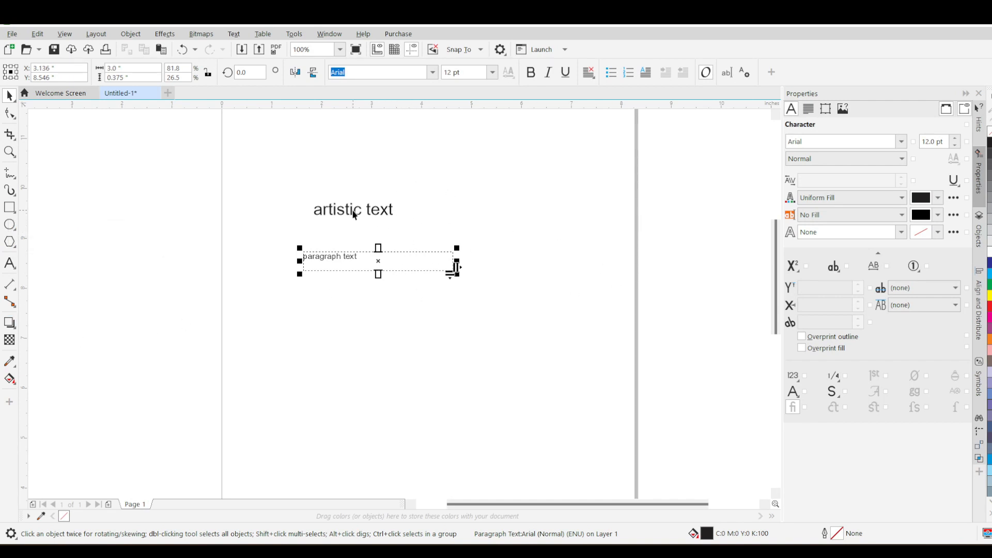
left_click(8, 209)
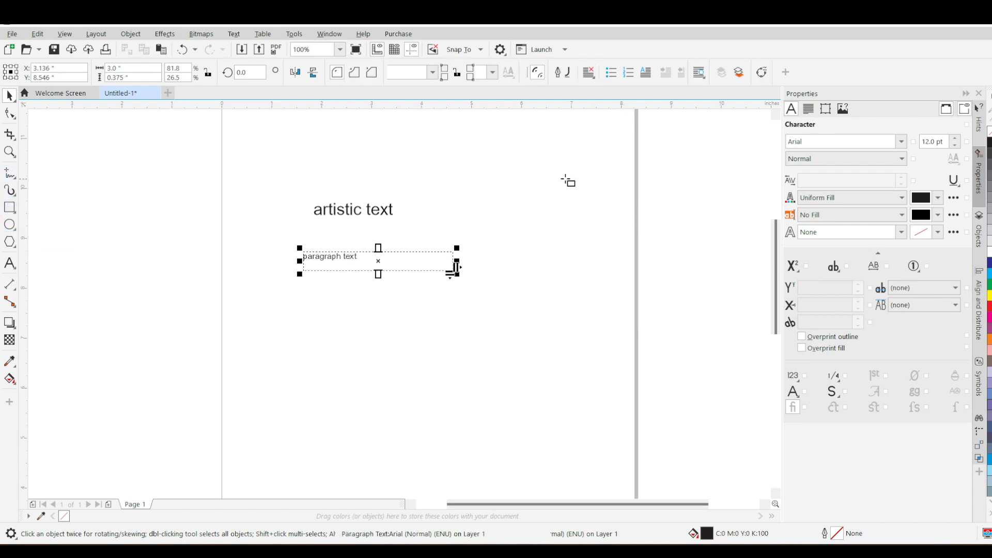
left_click_drag(482, 153, 596, 257)
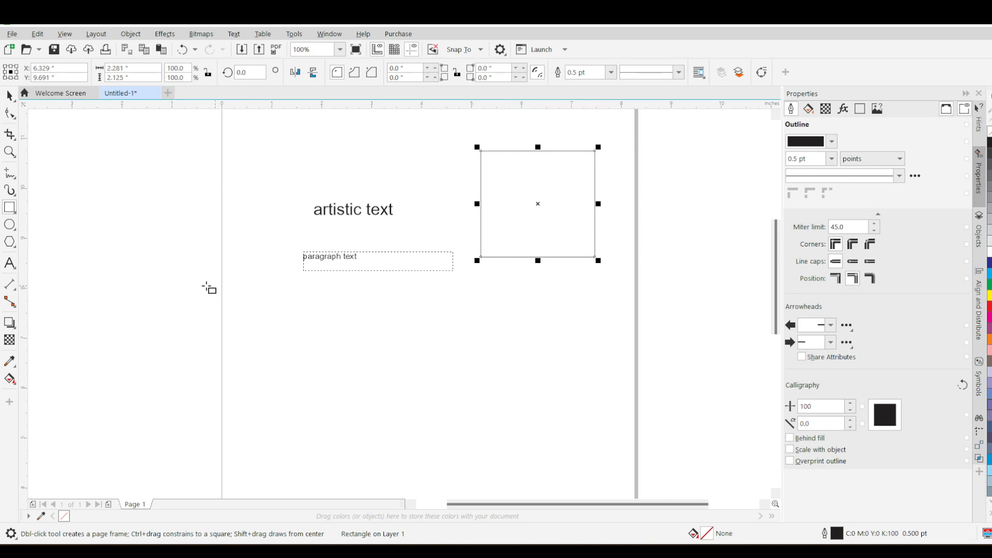
left_click(8, 225)
left_click_drag(481, 288, 567, 357)
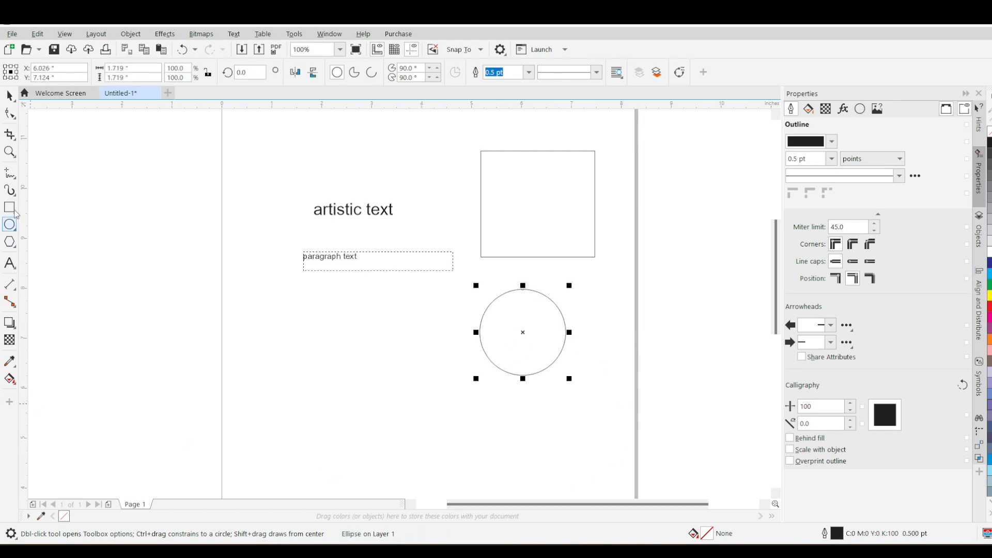
Step: Draw a horizontal straight line about 2.8 inches long below the paragraph text and a winding freehand curve about 5.08 by 2.88 inches beneath it
left_click(7, 173)
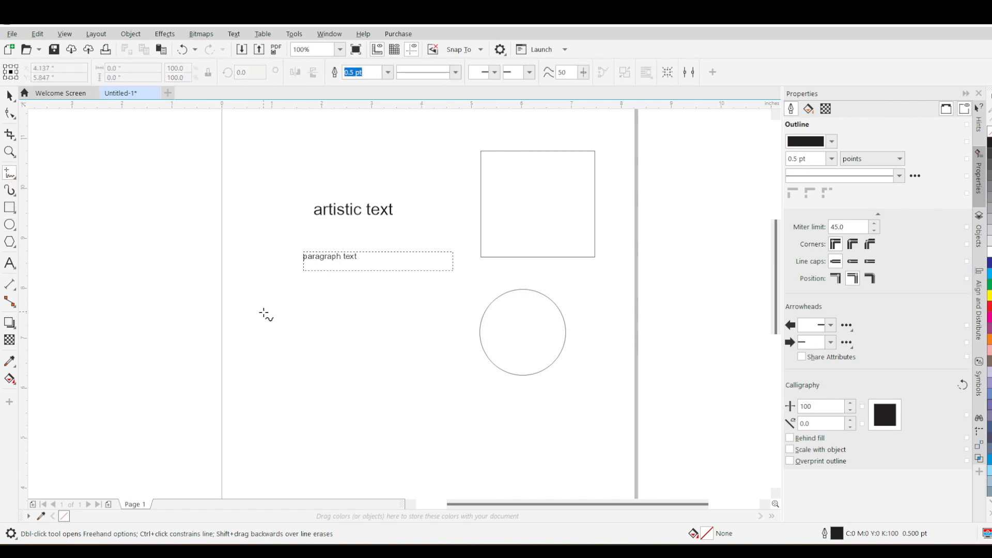
double_click(266, 295)
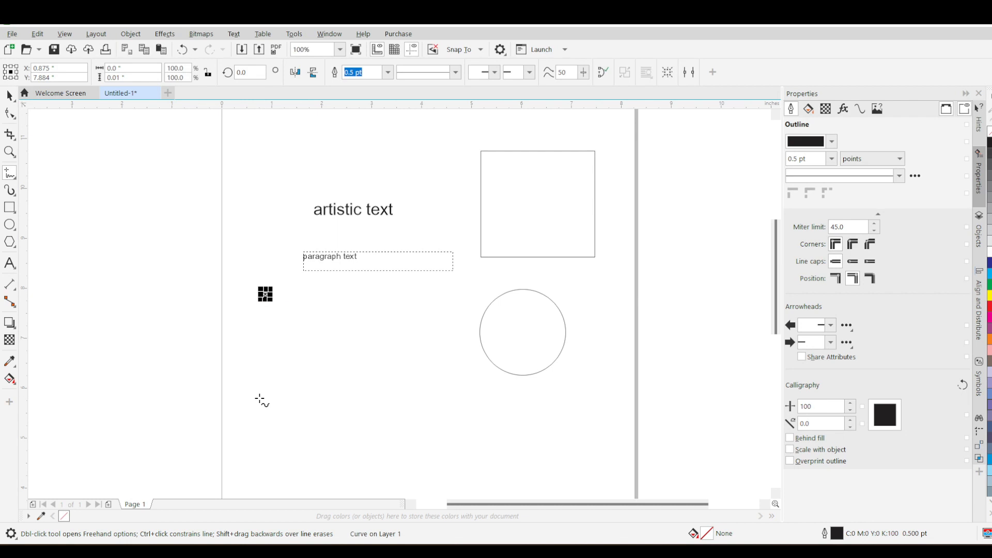
left_click(427, 296)
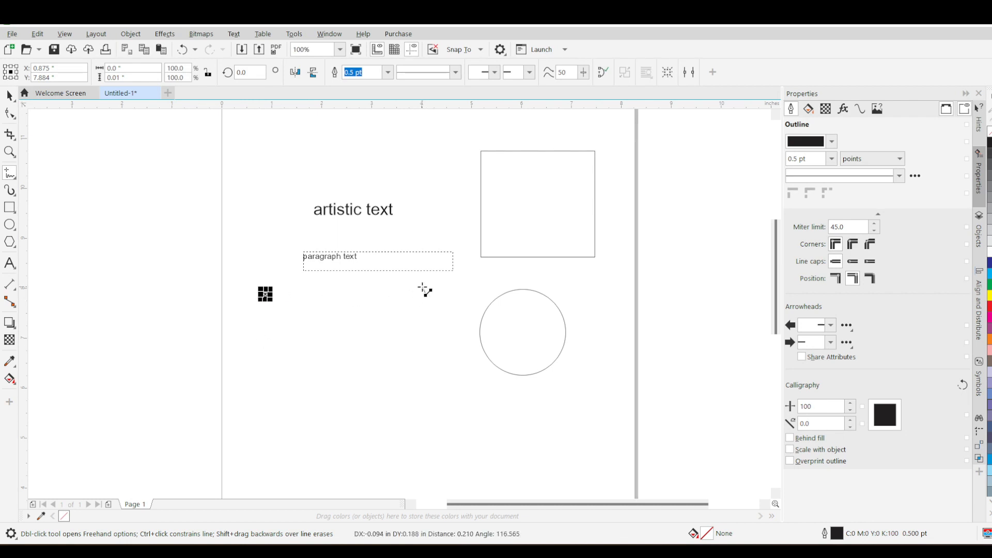
left_click(284, 324, "ctrl")
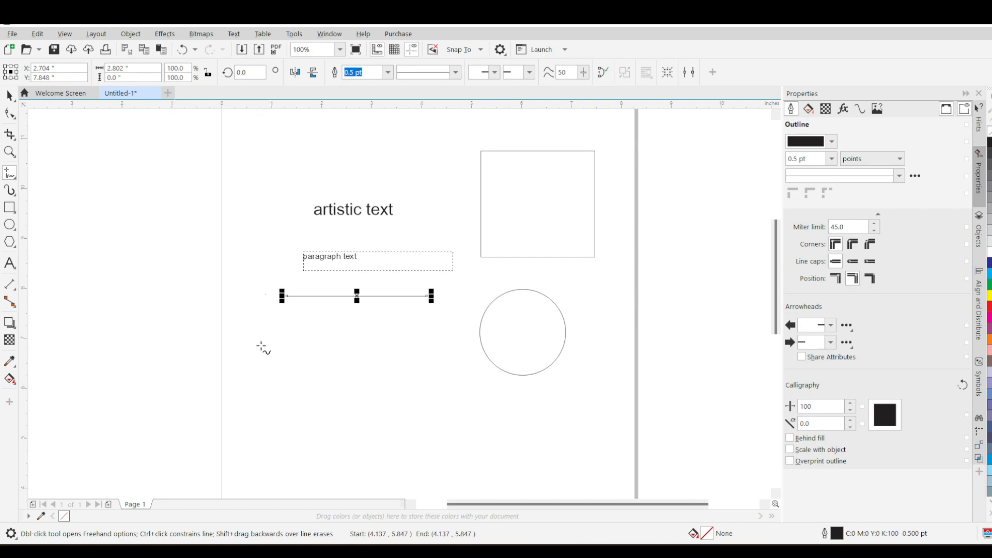
mouse_move(262, 344)
left_mouse_down()
mouse_move(295, 315)
mouse_move(315, 330)
mouse_move(315, 362)
mouse_move(299, 383)
mouse_move(311, 427)
mouse_move(372, 428)
mouse_move(398, 402)
mouse_move(356, 364)
mouse_move(371, 338)
mouse_move(415, 334)
mouse_move(442, 353)
mouse_move(450, 412)
mouse_move(426, 436)
mouse_move(453, 446)
mouse_move(509, 425)
mouse_move(470, 329)
mouse_move(452, 320)
mouse_move(409, 308)
mouse_move(341, 321)
mouse_move(318, 307)
mouse_move(262, 298)
left_mouse_up()
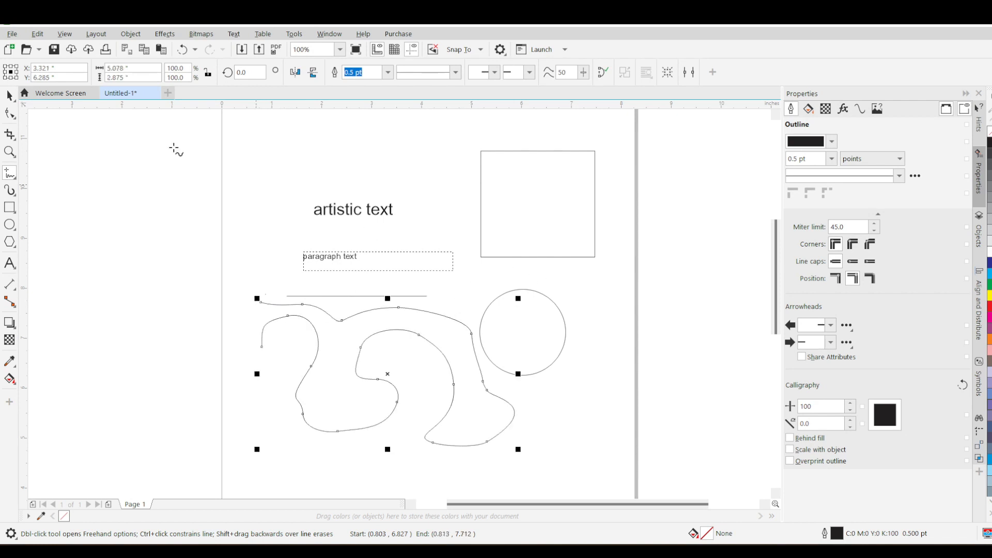
Step: Select the artistic text, browse the available color swatches, and clear the selection
left_click(9, 96)
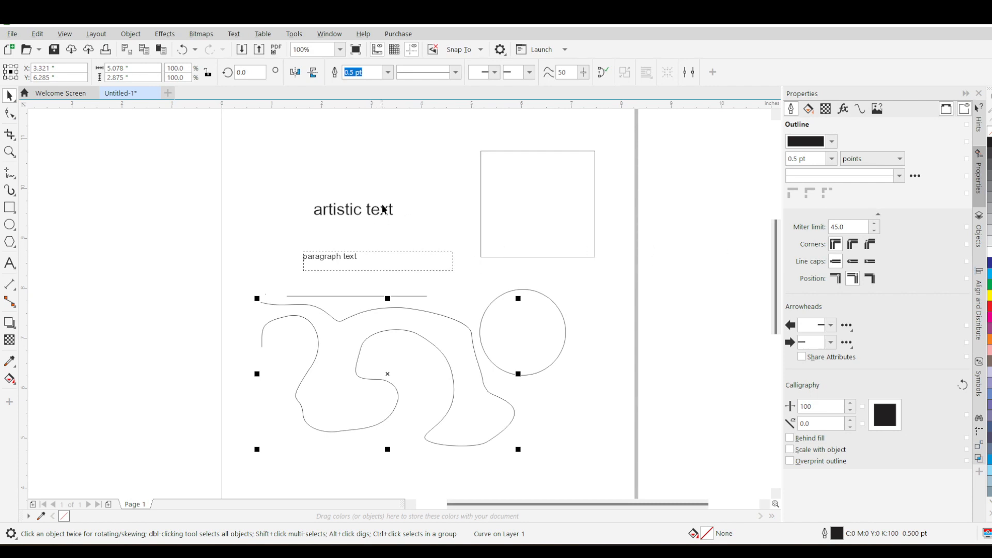
left_click(365, 212)
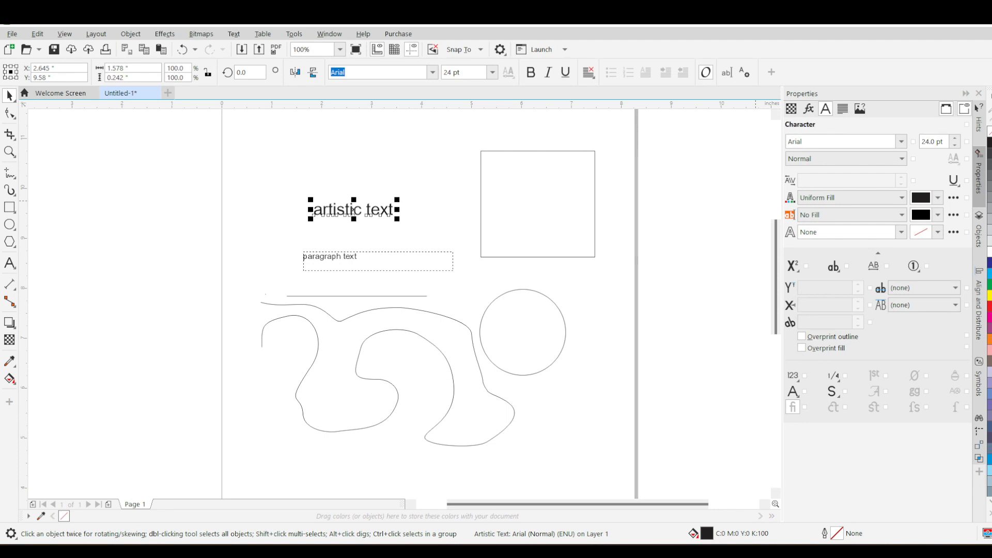
scroll(989, 306, "down", 1)
scroll(990, 310, "down", 2)
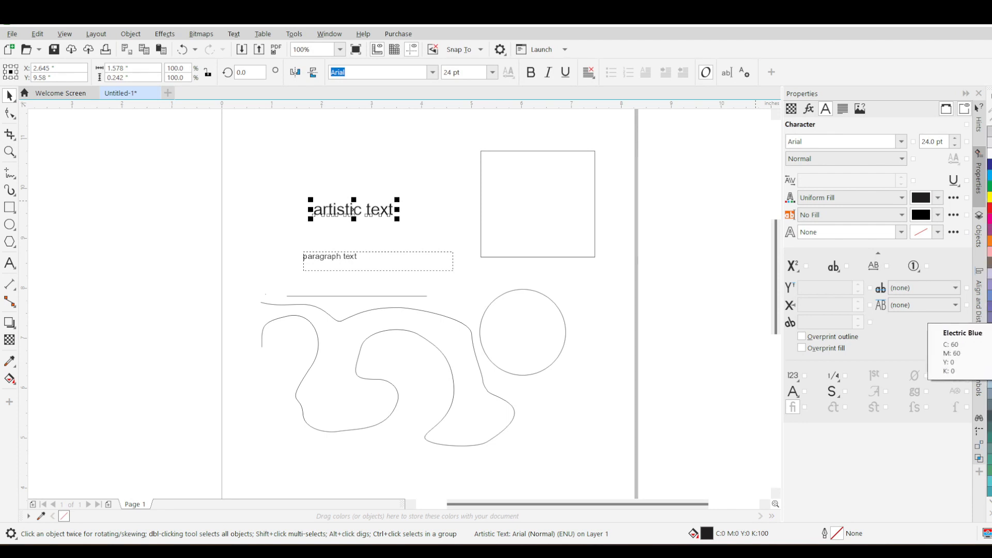
scroll(989, 362, "down", 2)
key("Escape")
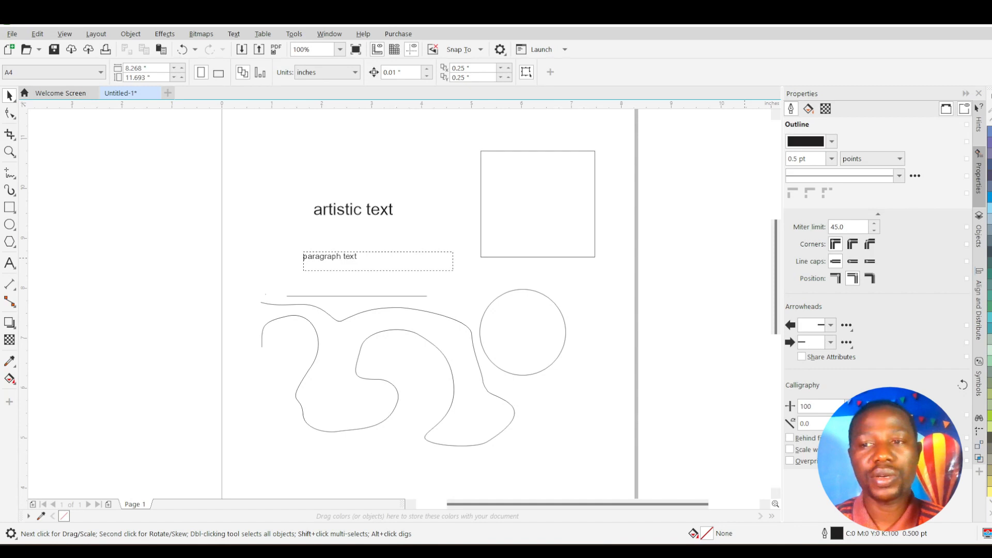
scroll(988, 246, "up", 5)
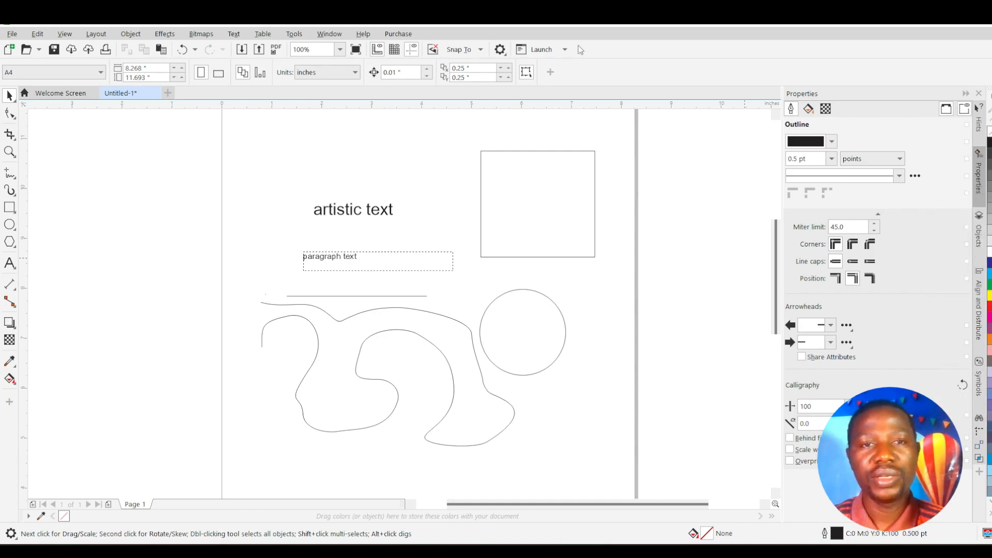
Step: Hide the default color palette and show it again
left_click(324, 34)
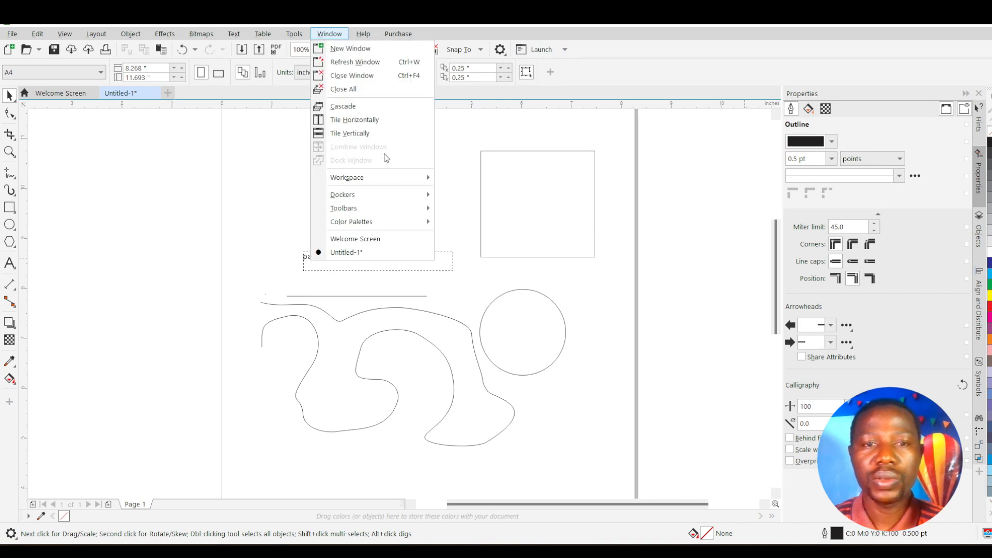
mouse_move(370, 223)
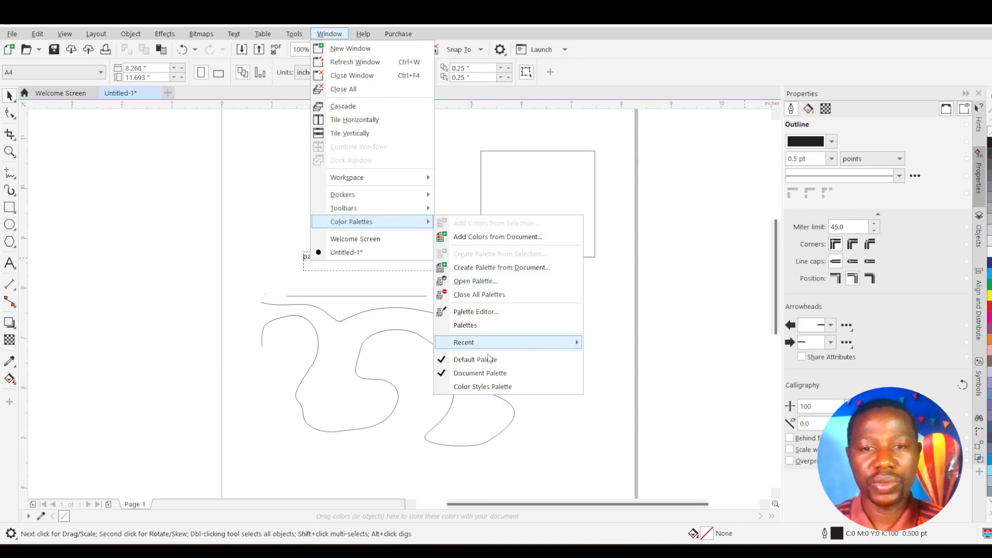
left_click(461, 362)
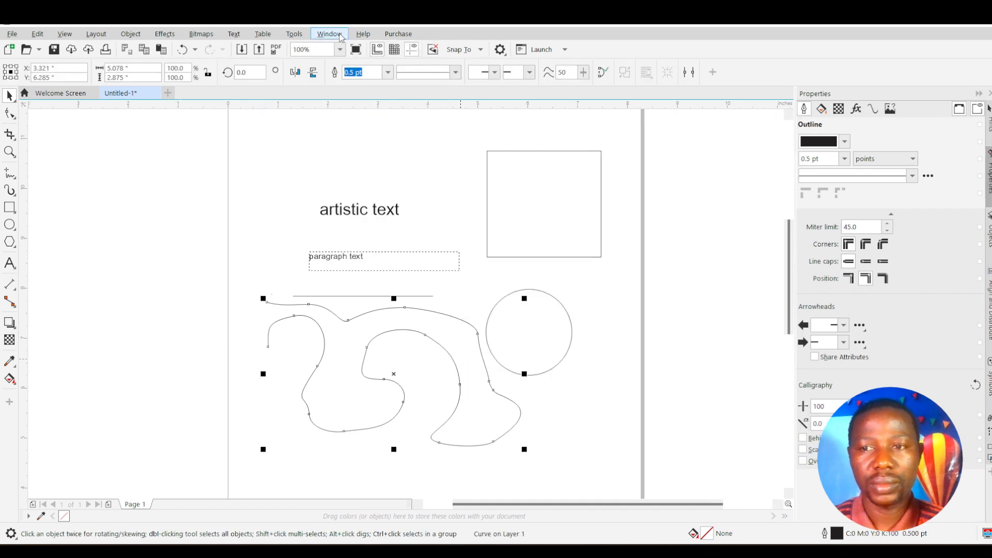
left_click(330, 35)
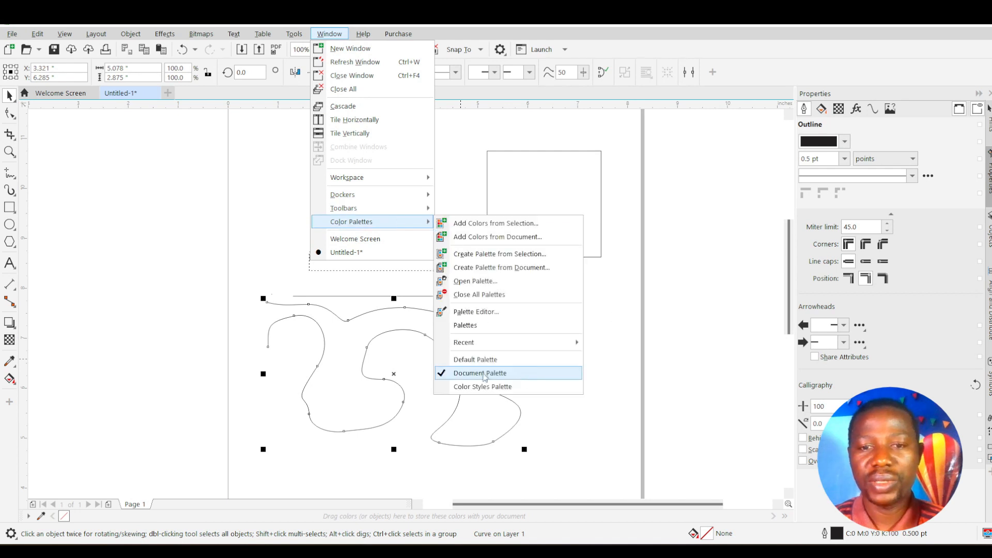
left_click(463, 360)
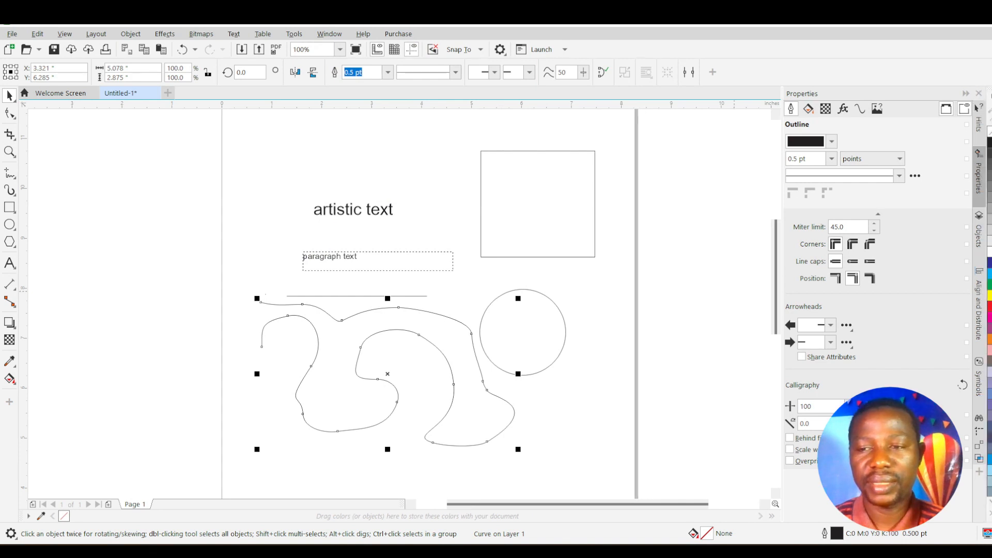
left_click(329, 34)
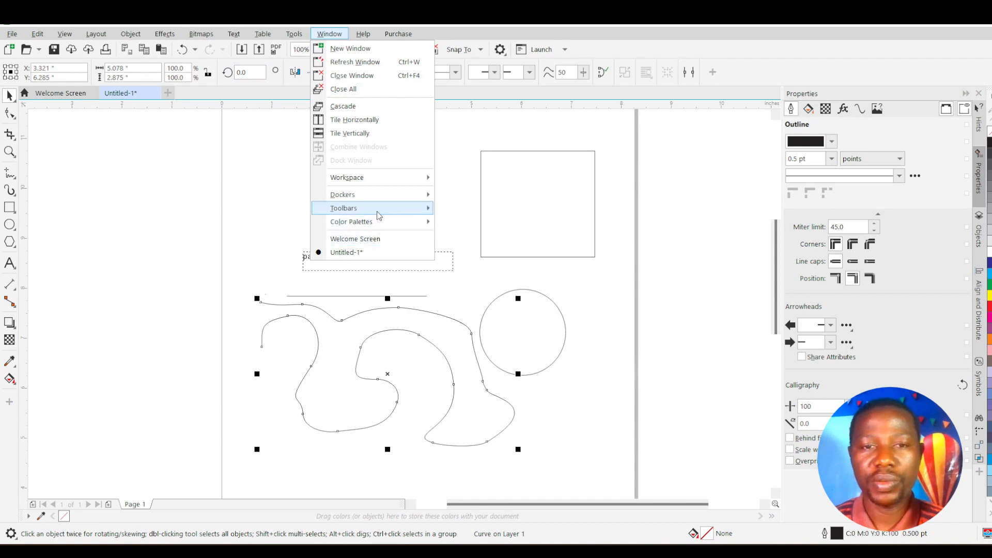
mouse_move(372, 226)
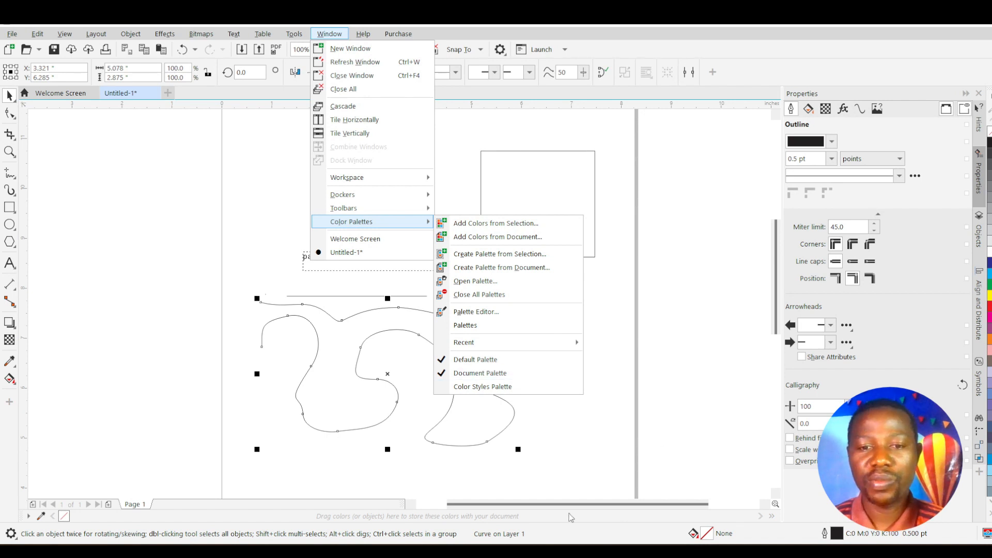
left_click(528, 516)
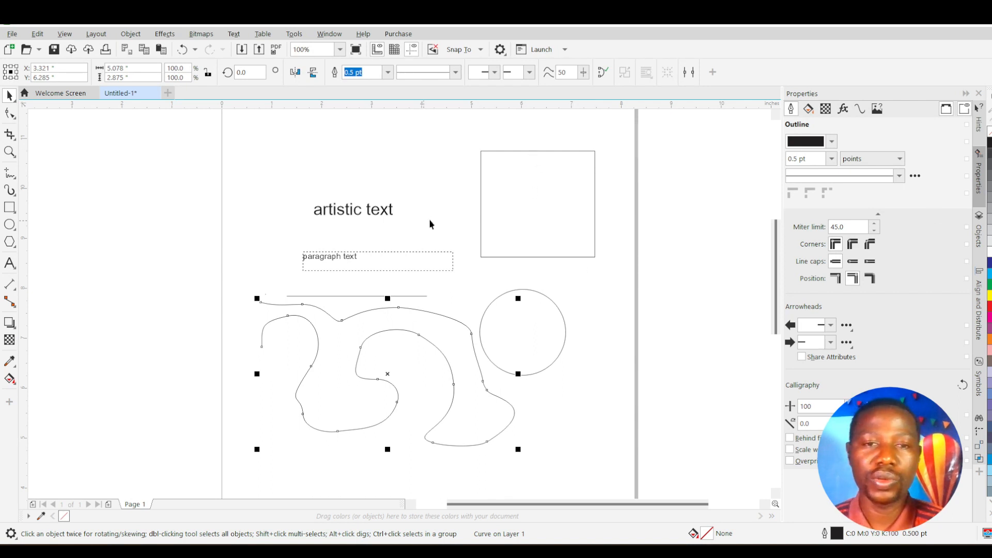
Step: Fill the artistic text with Red and scale it up proportionally to about 33.88 pt
left_click(373, 212)
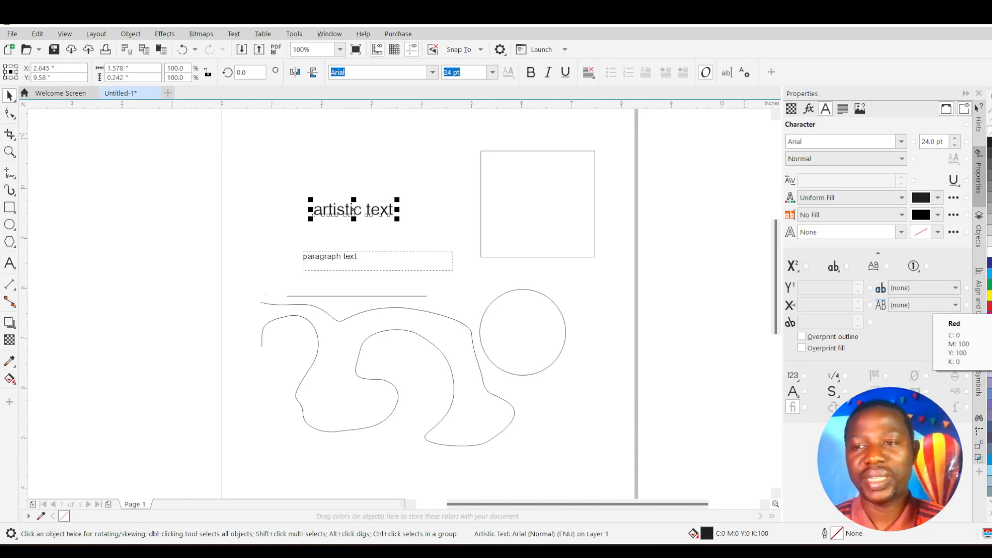
left_click(989, 303)
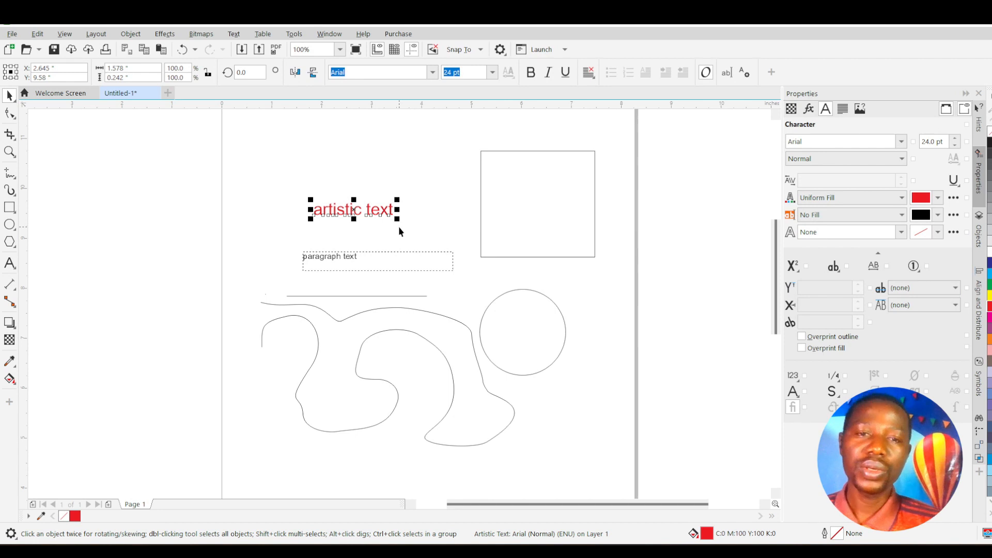
left_click_drag(397, 218, 433, 268)
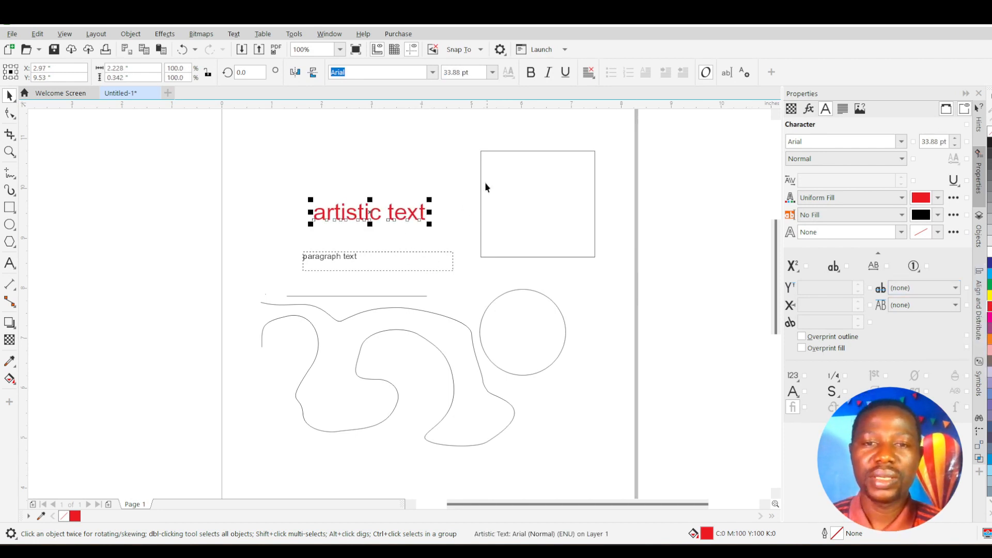
Step: Color the square with a Green fill and a matching Green outline
left_click(502, 151)
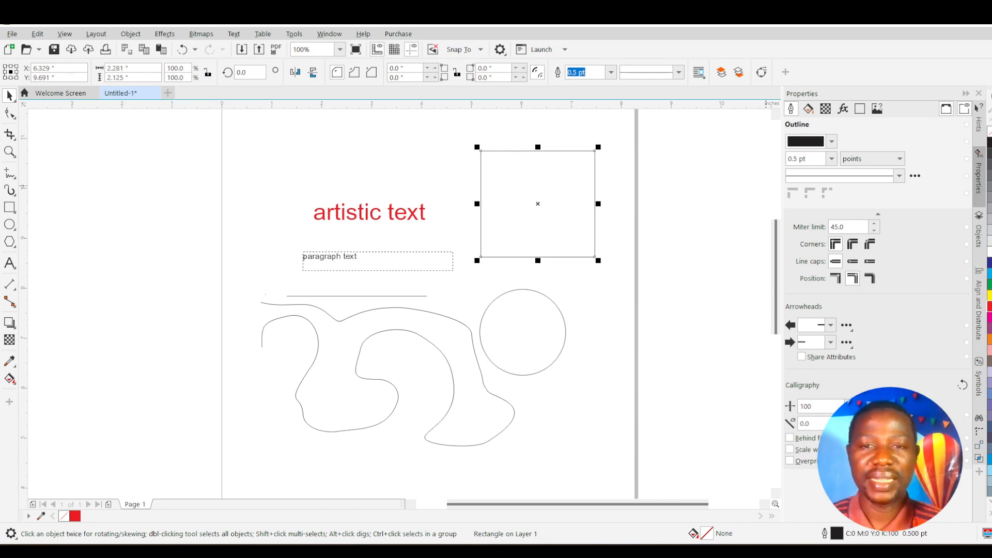
left_click(986, 287)
scroll(600, 168, "up", 2)
scroll(601, 170, "up", 1)
scroll(597, 174, "down", 1)
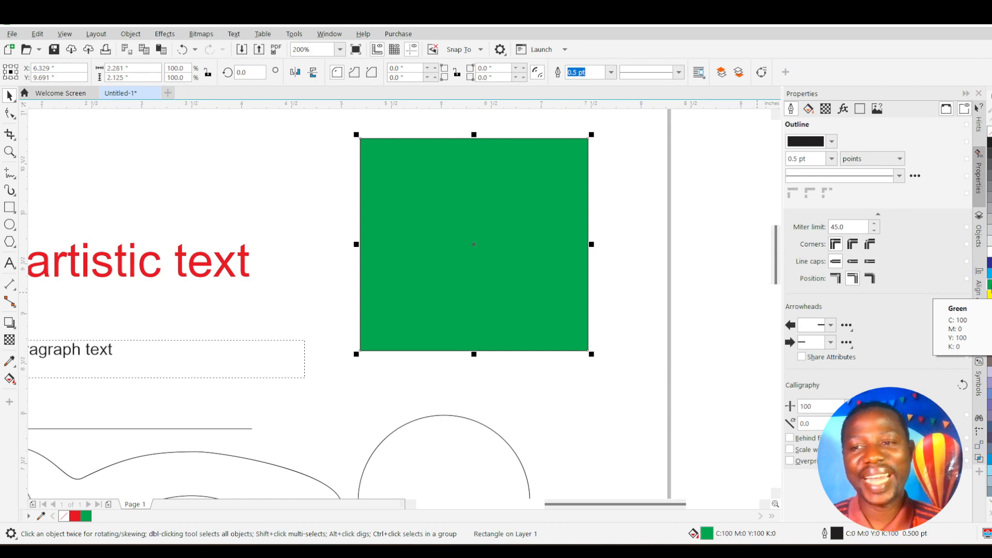
right_click(988, 289)
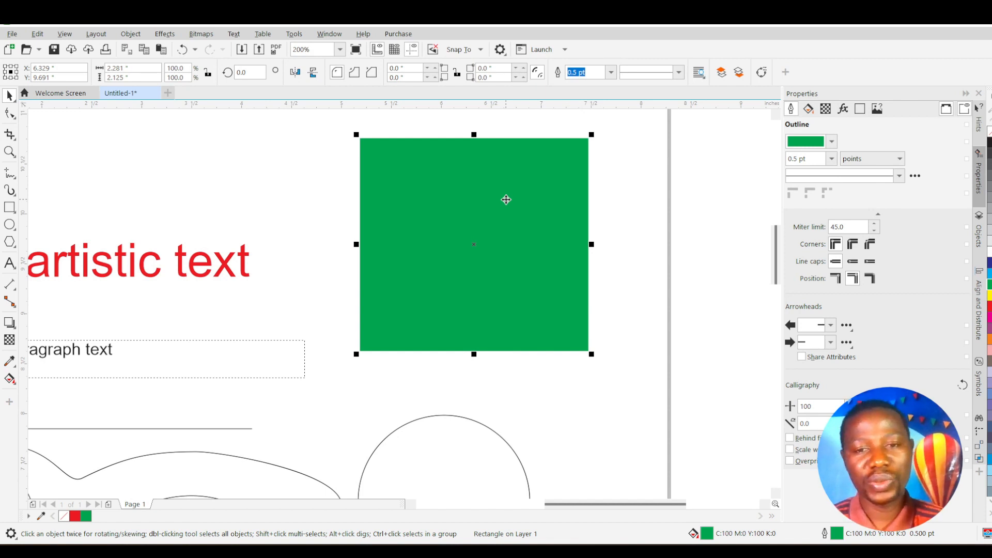
Step: Resize the paragraph text frame to about 3.27 by 0.84 inches and color its text blue (C100 M100 Y0 K0)
scroll(492, 241, "down", 2)
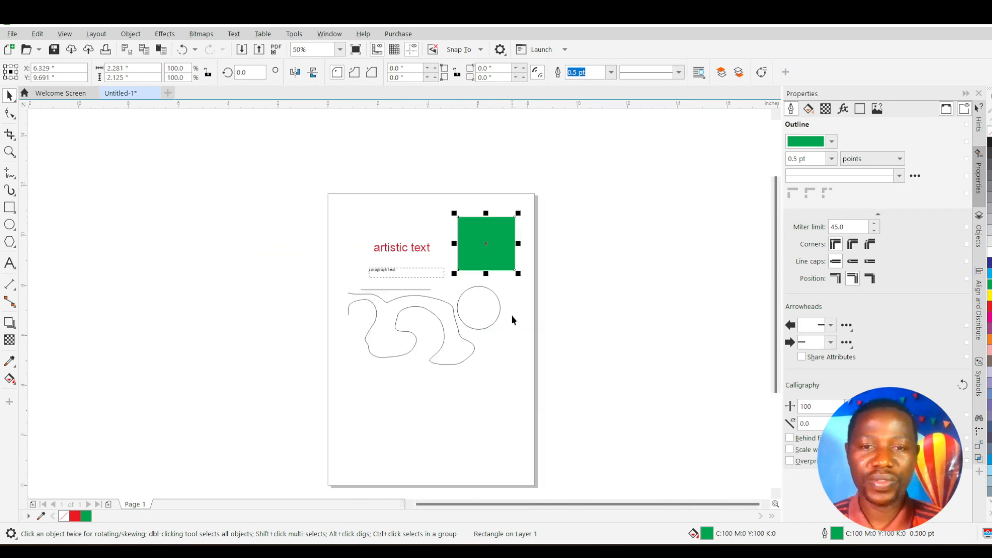
scroll(510, 315, "up", 1)
scroll(457, 295, "up", 1)
scroll(464, 293, "down", 1)
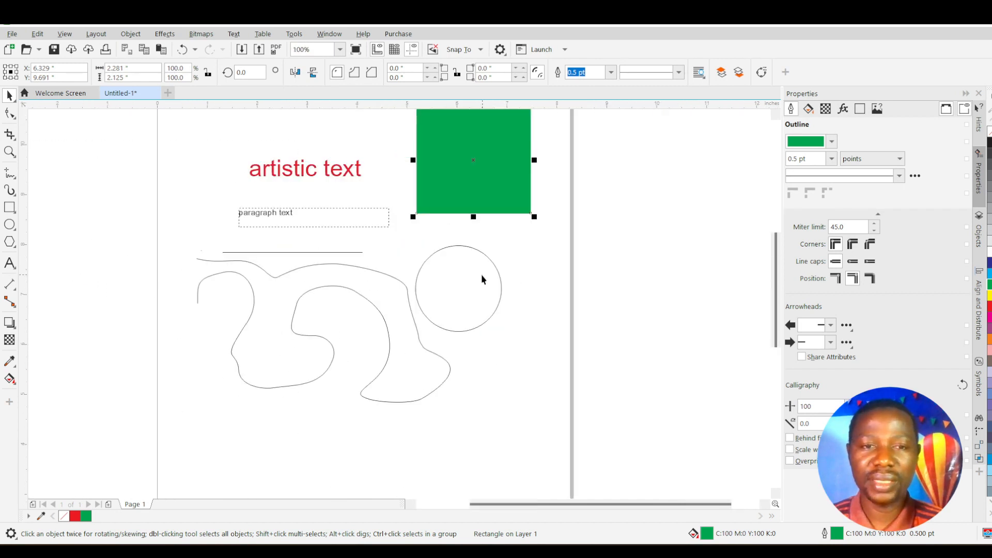
left_click(253, 217)
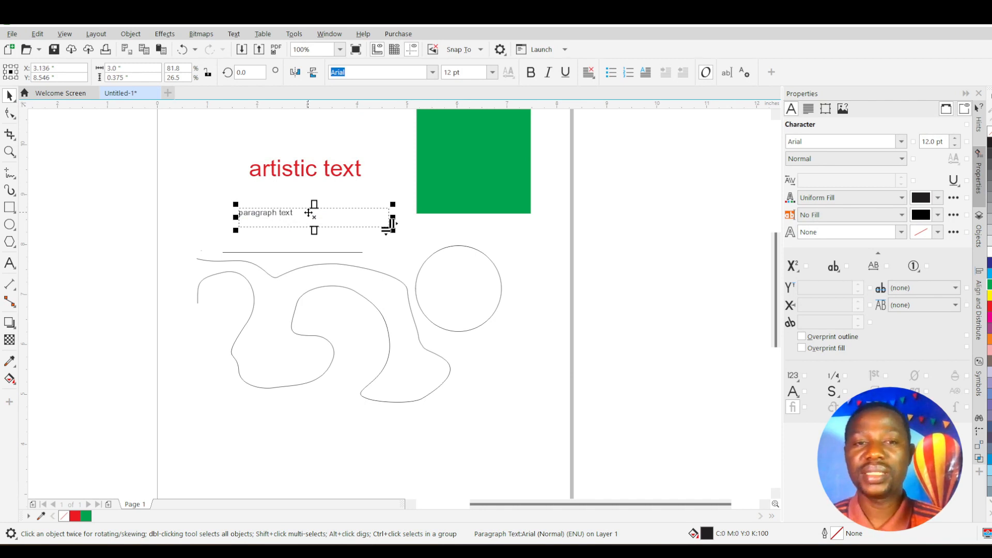
left_click_drag(392, 217, 316, 216)
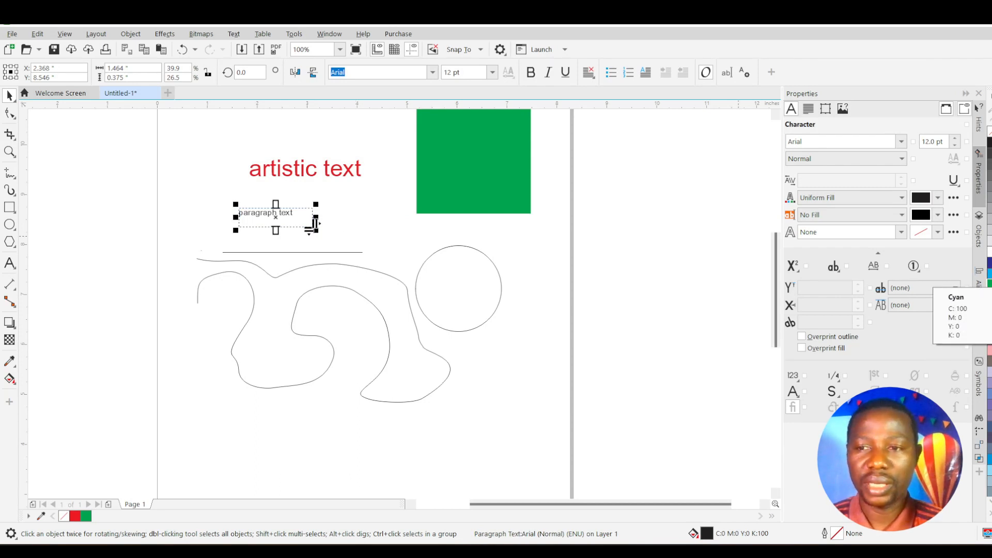
left_click_drag(990, 264, 408, 279)
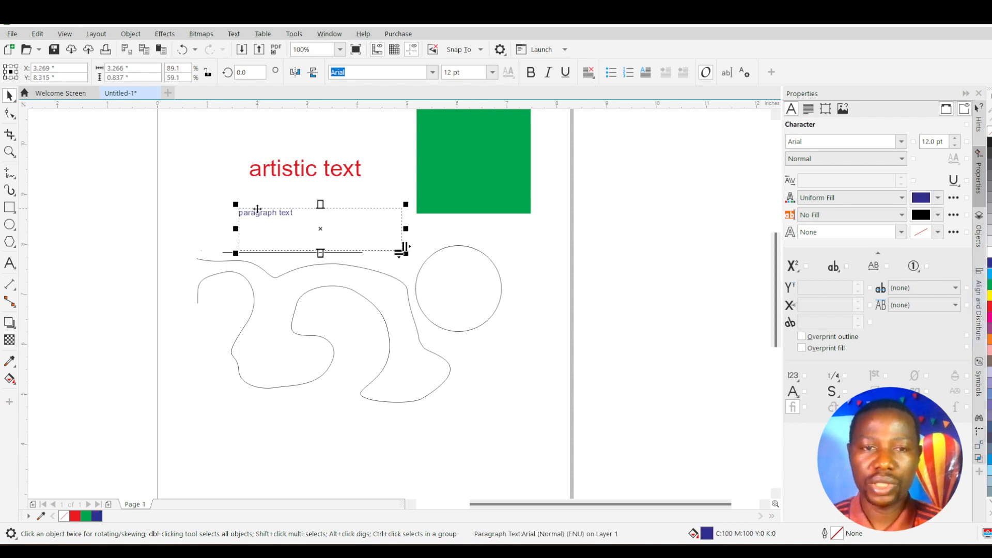
Step: Move the circle to about X 6.20, Y 7.32 inches and give it an orange fill and outline (C0 M60 Y100 K0)
left_click(479, 256)
mouse_move(459, 288)
left_mouse_down()
mouse_move(476, 259)
mouse_move(467, 278)
left_mouse_up()
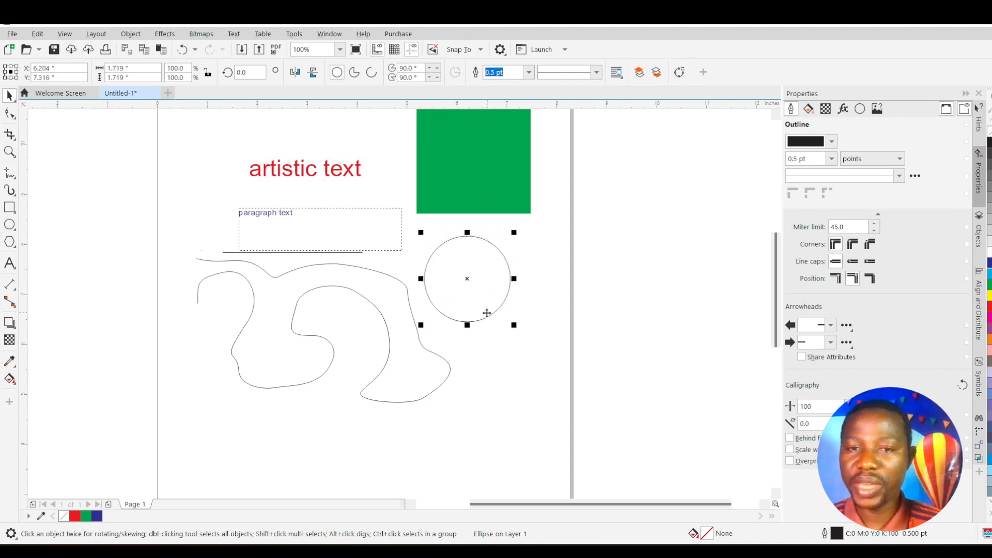
left_click(988, 338)
scroll(508, 287, "up", 2)
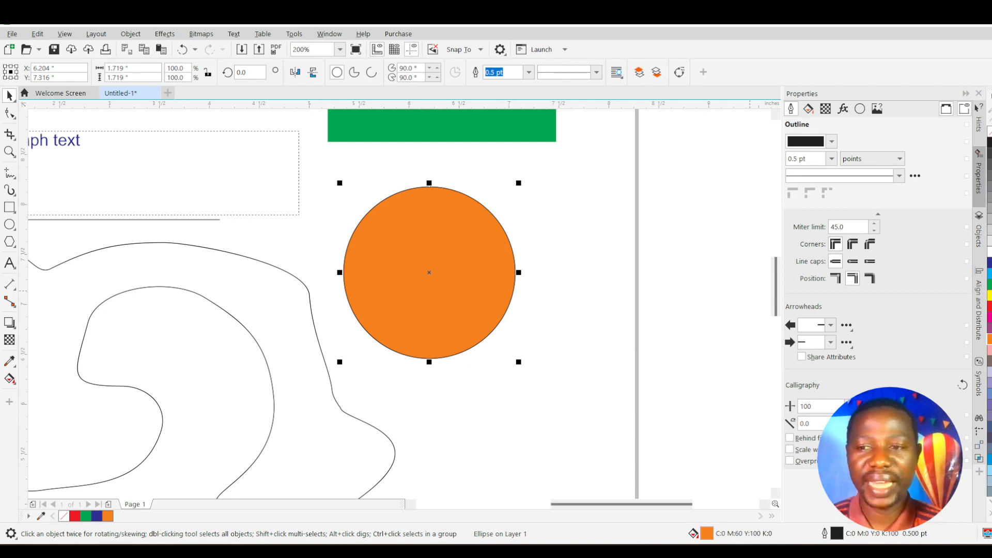
right_click(989, 340)
Step: Try purple, orange, magenta and finally yellow (C0 M0 Y100 K0) as the fill of the open freehand curve
scroll(587, 292, "down", 1)
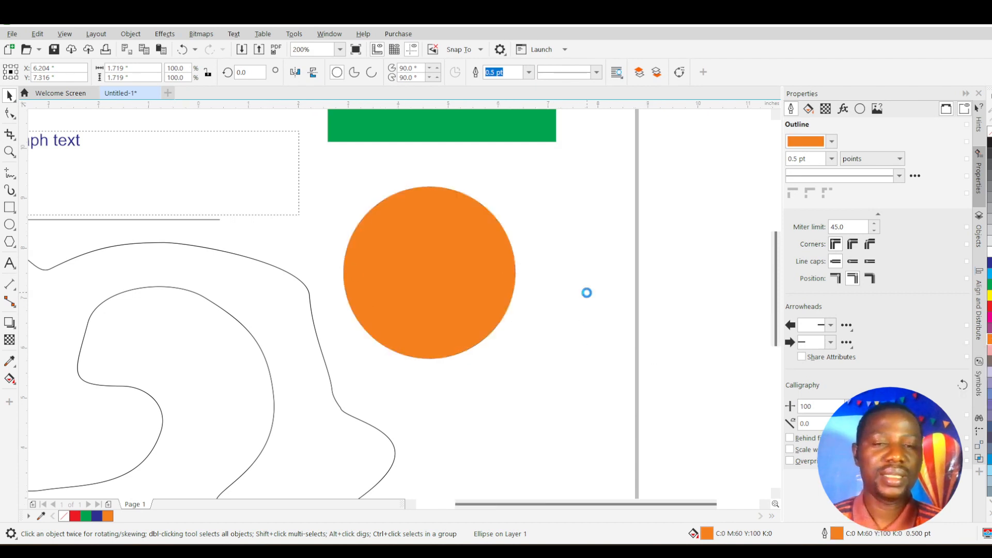
scroll(535, 314, "down", 1)
scroll(536, 288, "up", 2)
scroll(548, 262, "down", 1)
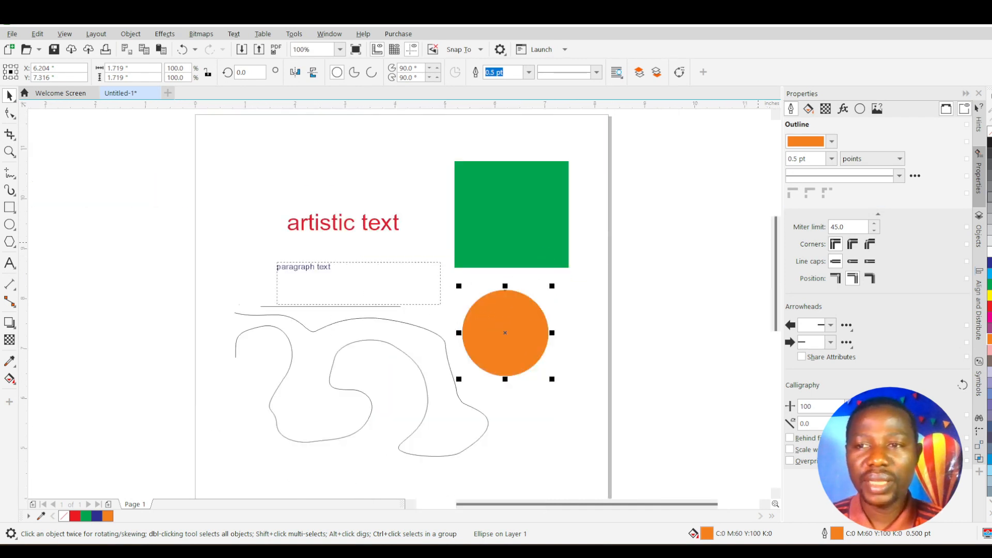
left_click(392, 321)
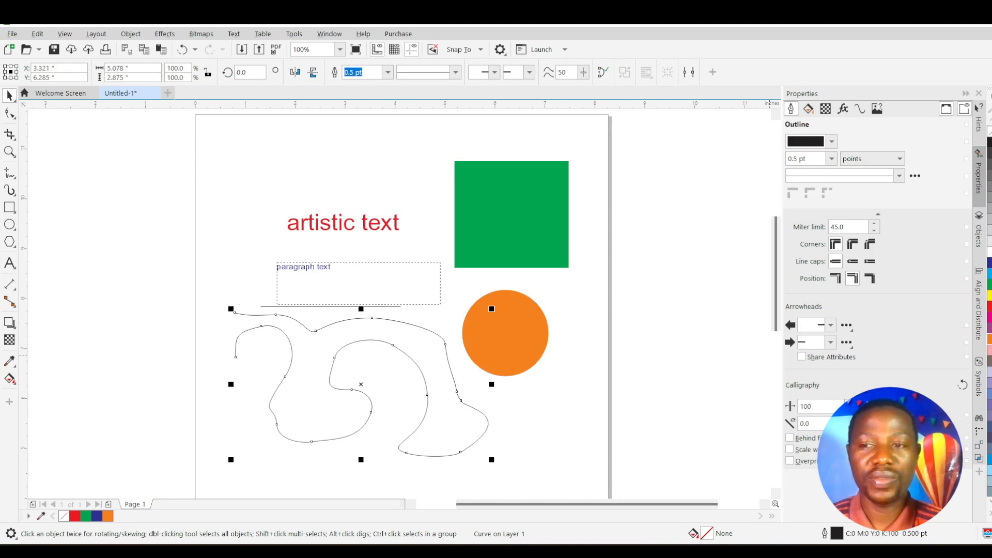
left_click(989, 328)
left_click(989, 339)
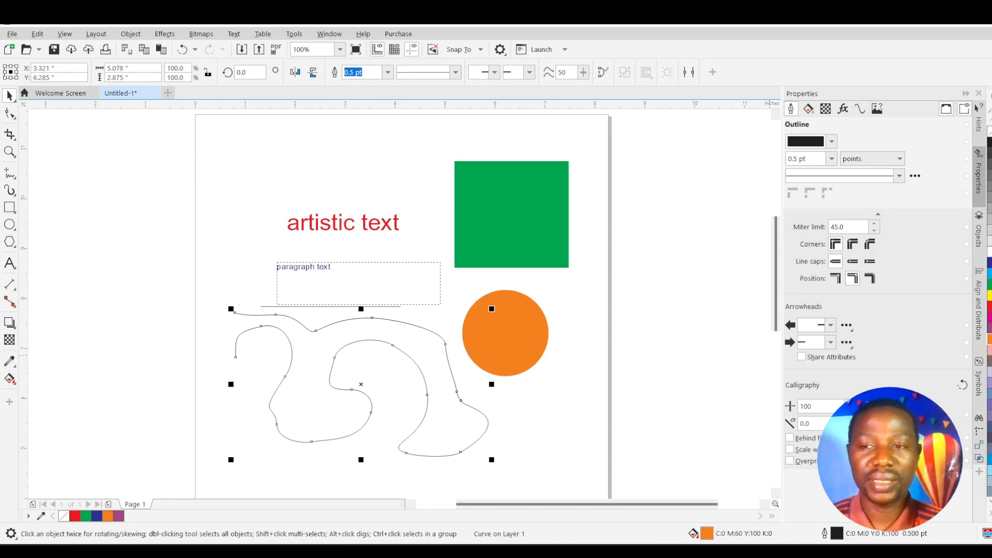
left_click(990, 316)
left_click(989, 294)
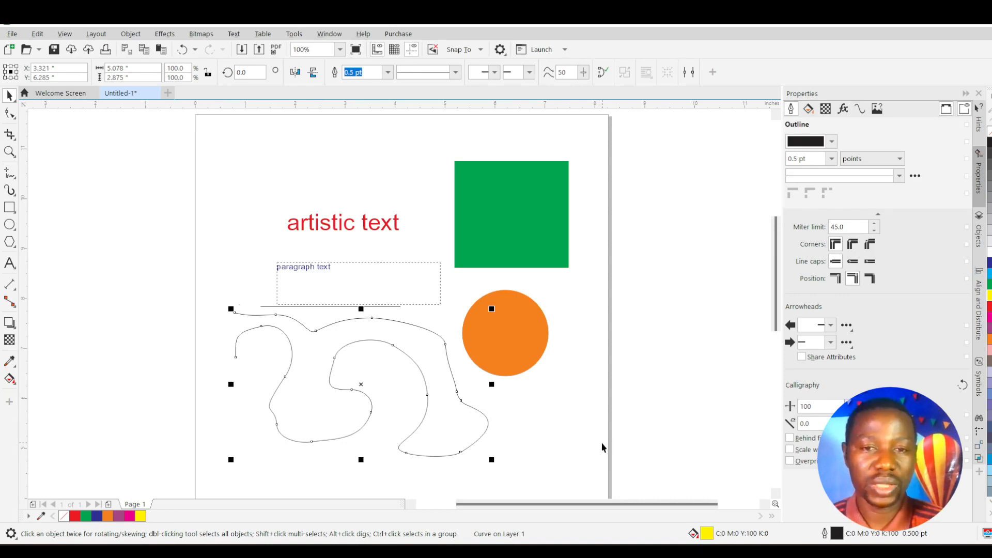
Step: Select the circle, the straight line and the freehand curve in turn to compare their fill and outline colors
left_click(503, 319)
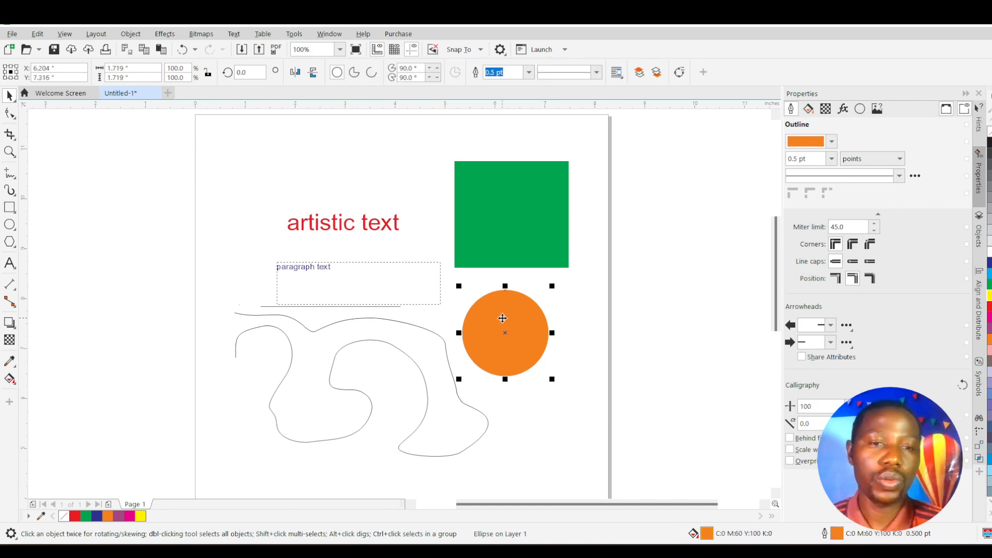
left_click(326, 306)
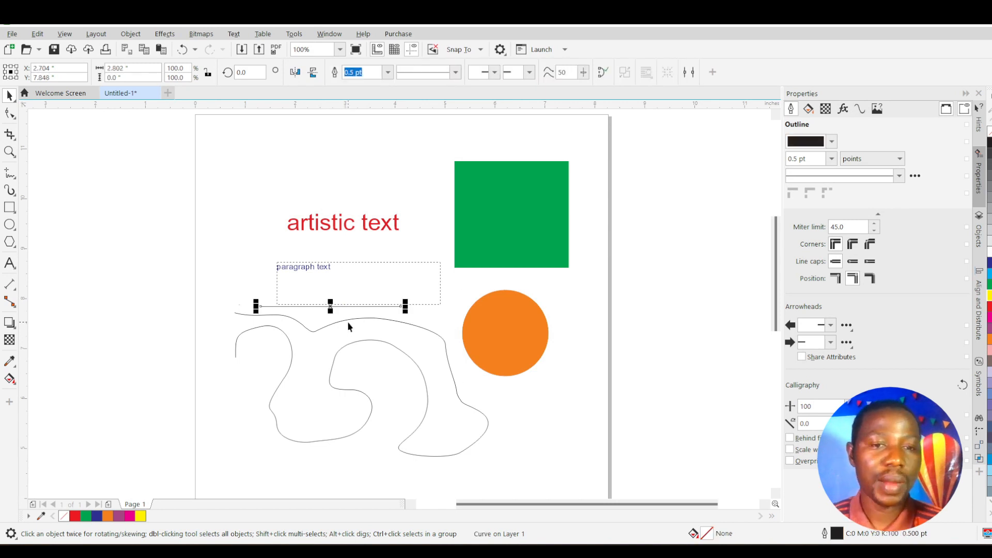
left_click(351, 319)
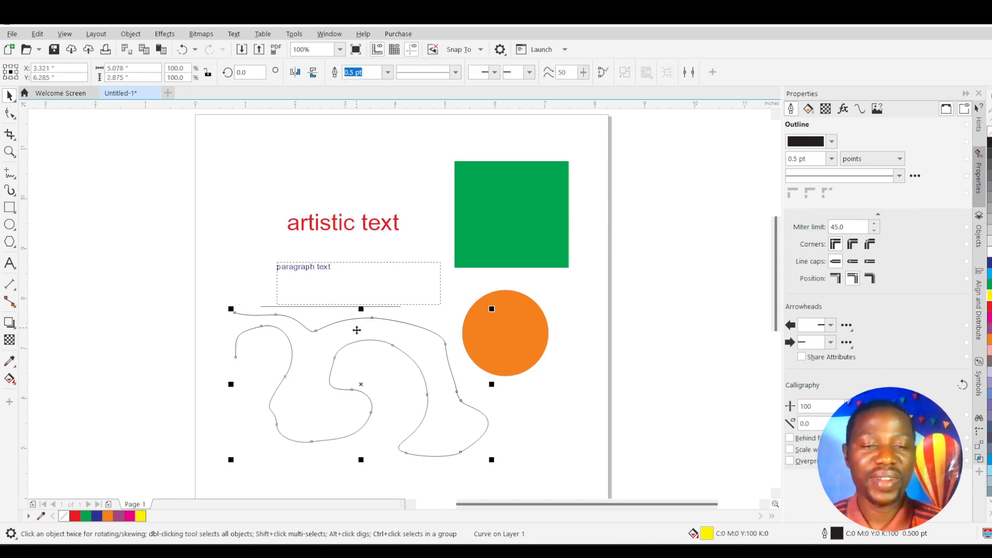
scroll(232, 346, "up", 2)
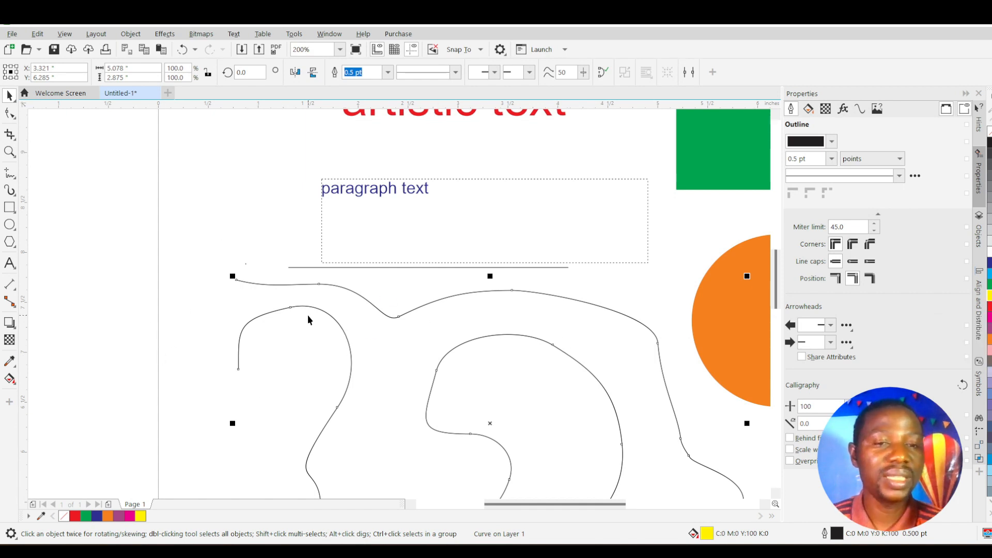
scroll(308, 318, "down", 2)
scroll(316, 326, "up", 2)
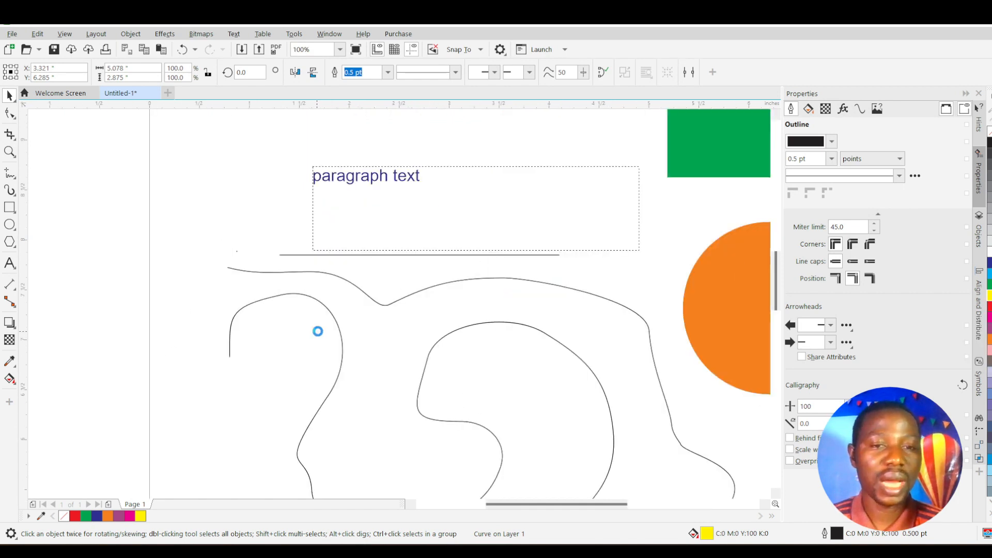
left_click(392, 254)
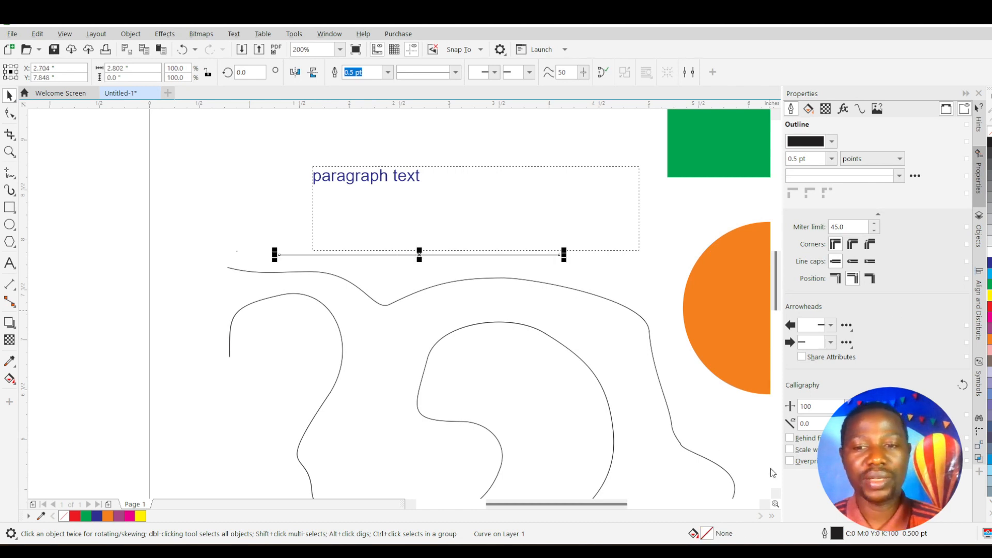
Step: Move the freehand curve to about X 3.08, Y 6.33 inches and set the outlines of the curve and the straight line to Purple
left_click(493, 279)
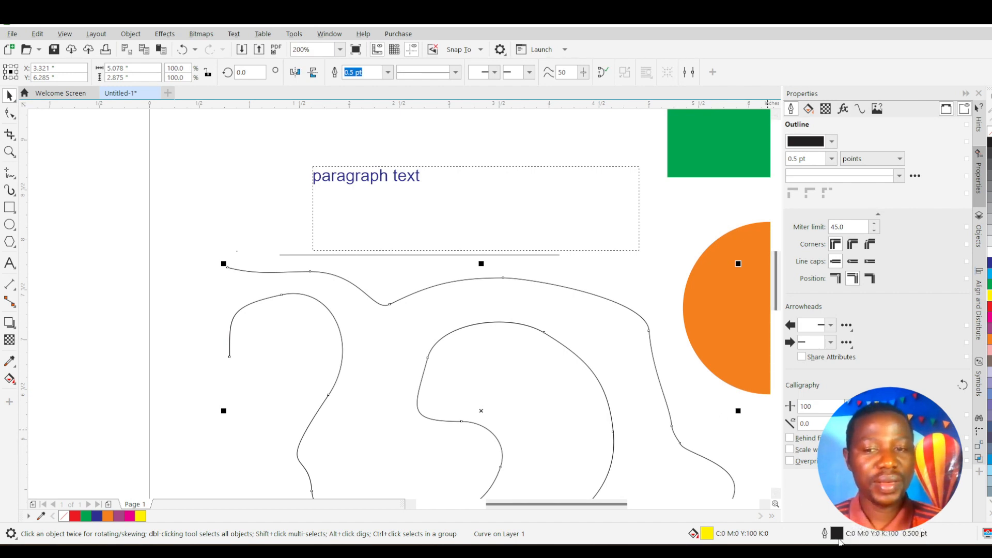
left_click_drag(516, 279, 492, 275)
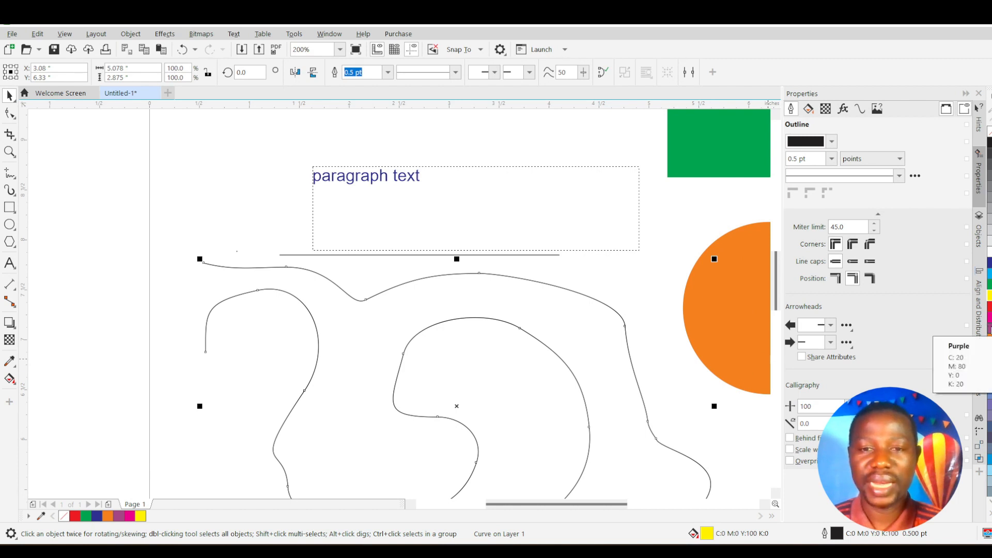
right_click(989, 330)
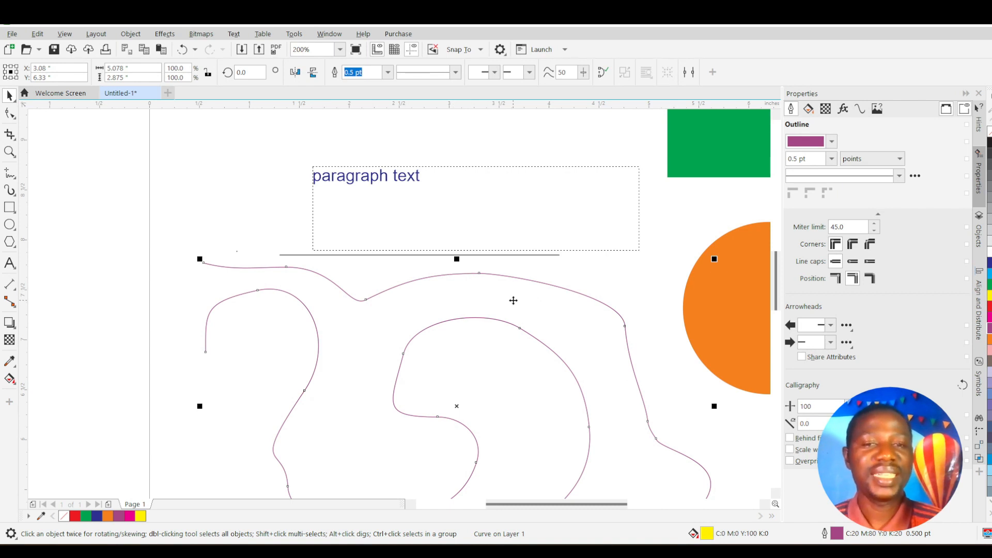
left_click(519, 255)
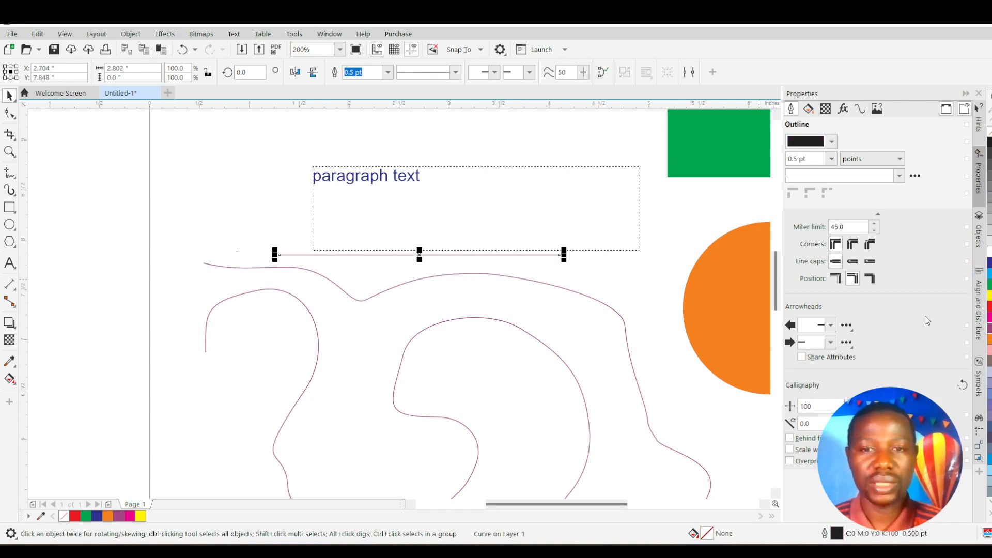
right_click(989, 337)
Step: Add a Cyan hairline outline to the artistic text
scroll(517, 306, "down", 1)
scroll(517, 306, "down", 1)
scroll(571, 292, "up", 2)
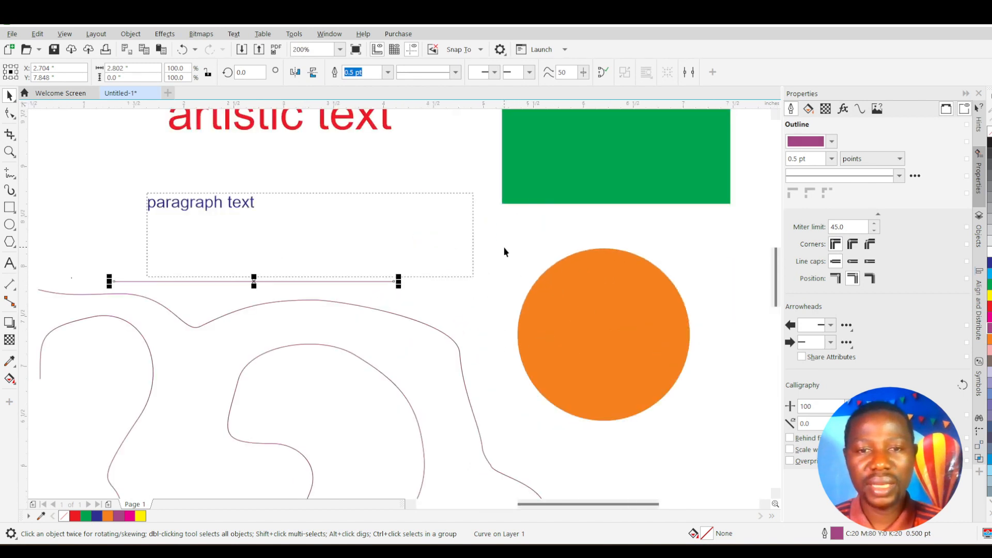
scroll(504, 247, "down", 2)
scroll(551, 236, "up", 2)
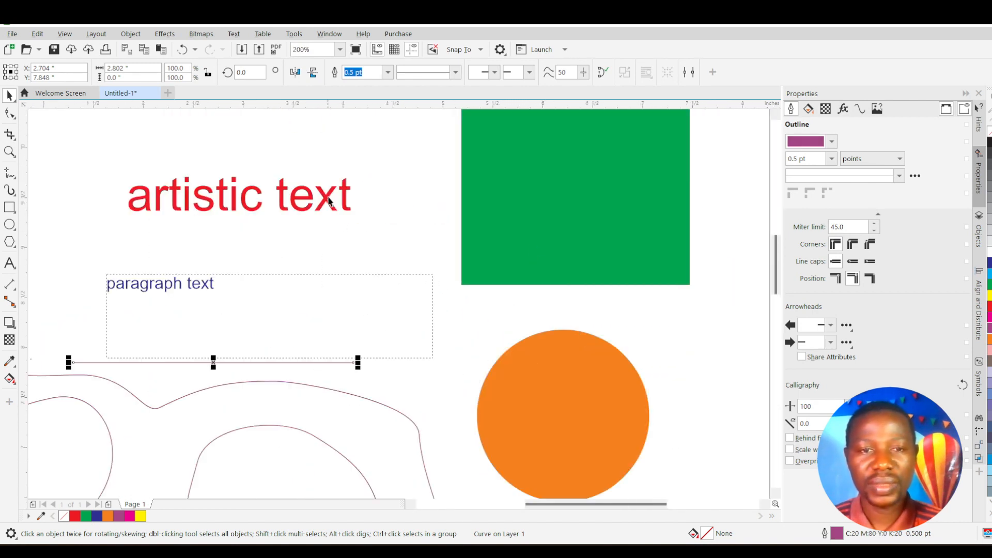
left_click(341, 206)
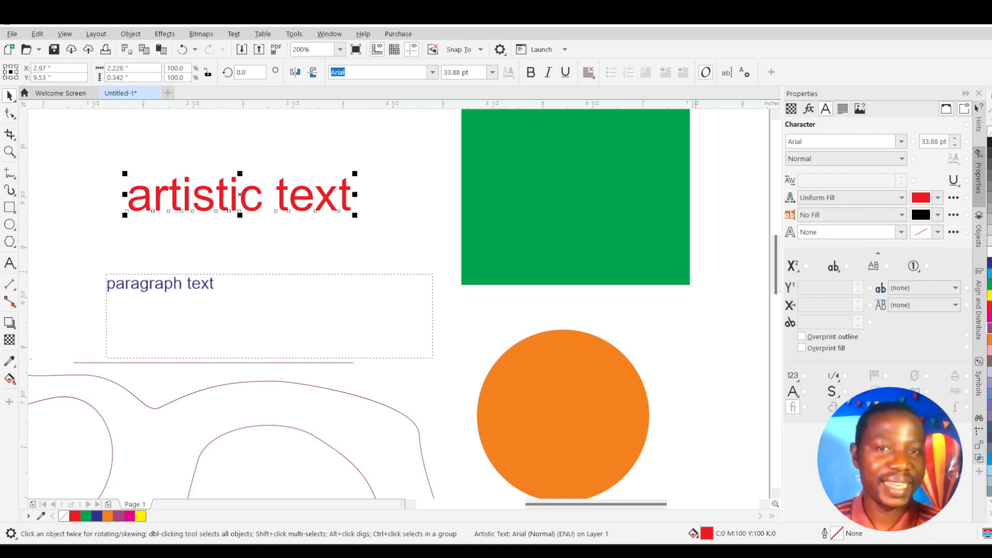
right_click(988, 276)
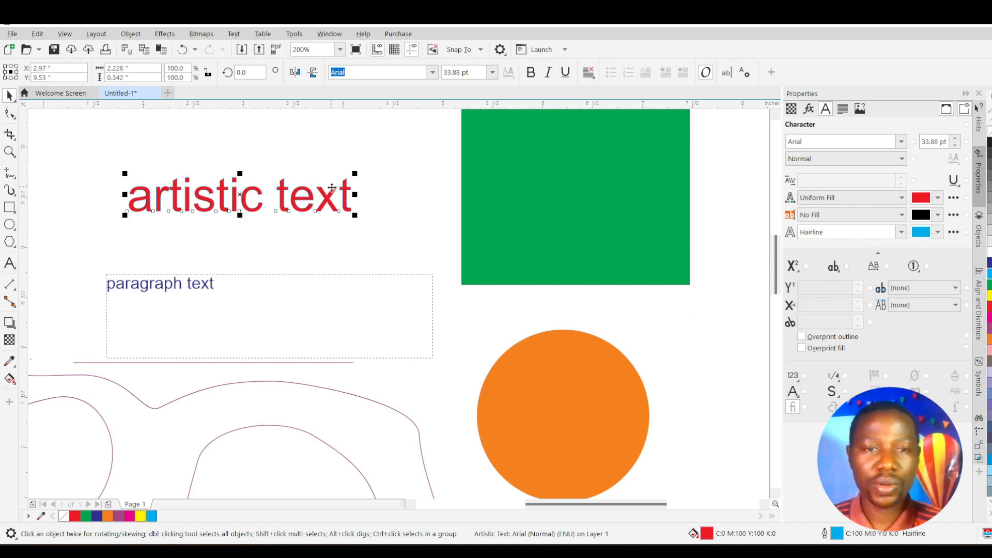
Step: Examine the outline around the artistic text's letters at close range and from farther out
scroll(335, 190, "up", 2)
scroll(404, 181, "up", 1)
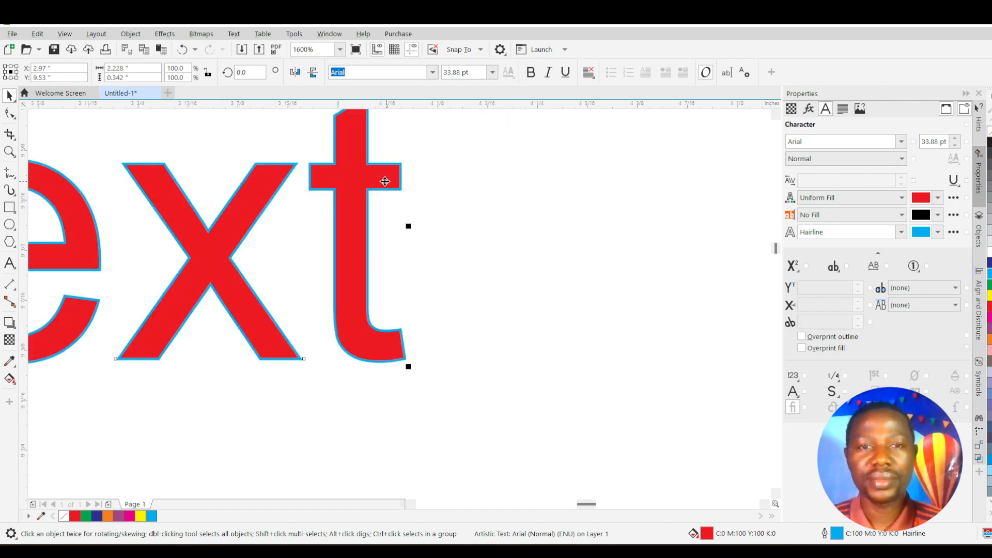
scroll(392, 179, "down", 1)
scroll(394, 171, "up", 1)
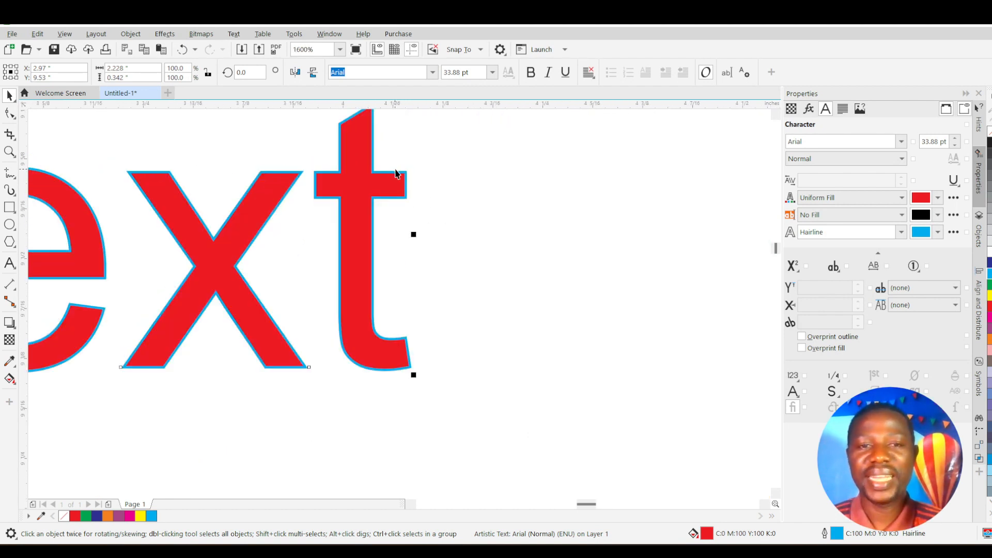
scroll(409, 184, "down", 1)
scroll(378, 179, "down", 1)
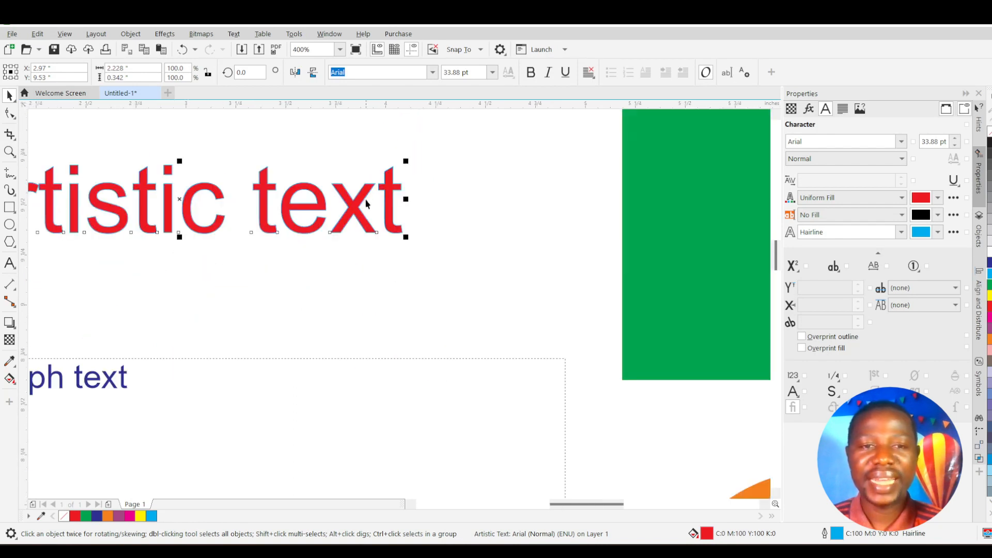
scroll(138, 162, "up", 1)
scroll(204, 175, "up", 1)
scroll(209, 177, "down", 2)
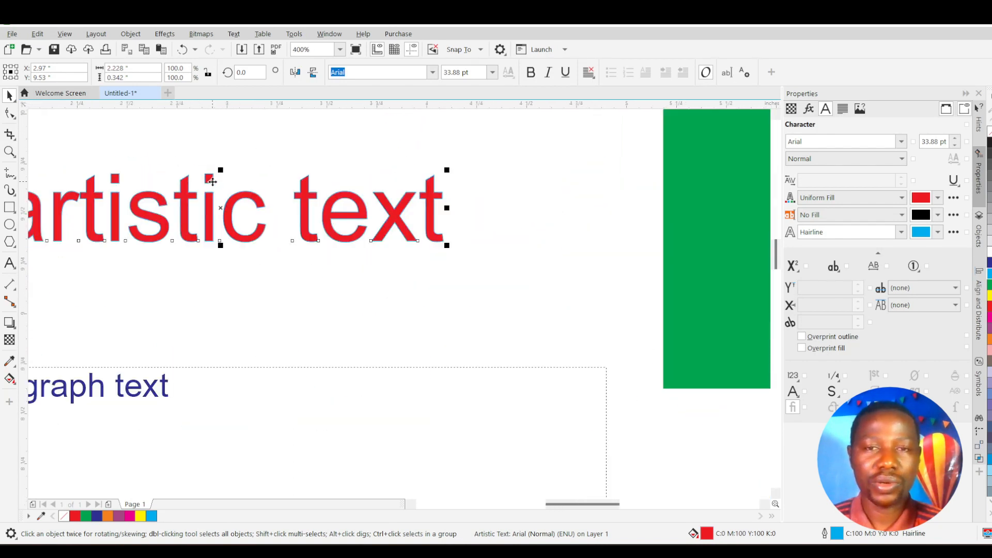
scroll(207, 180, "up", 1)
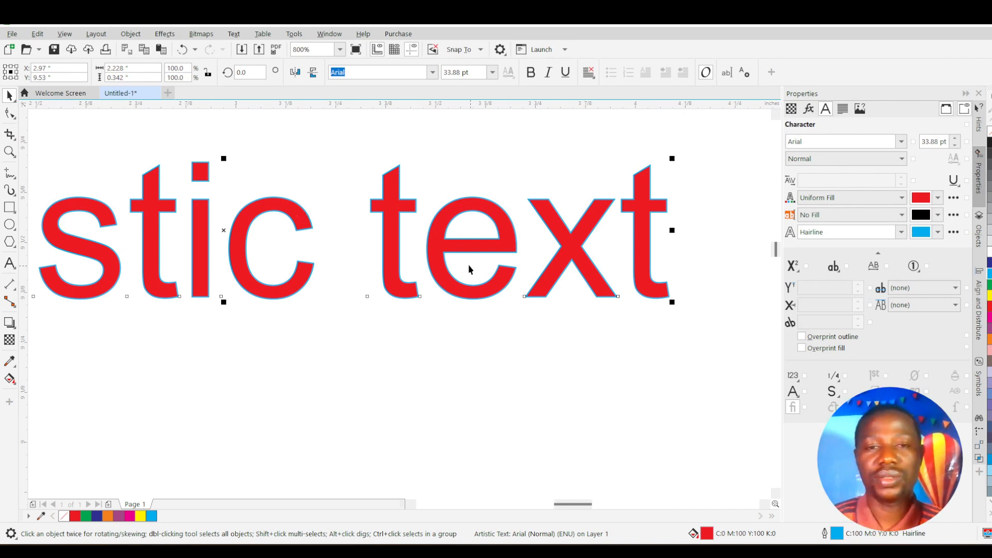
scroll(468, 266, "down", 1)
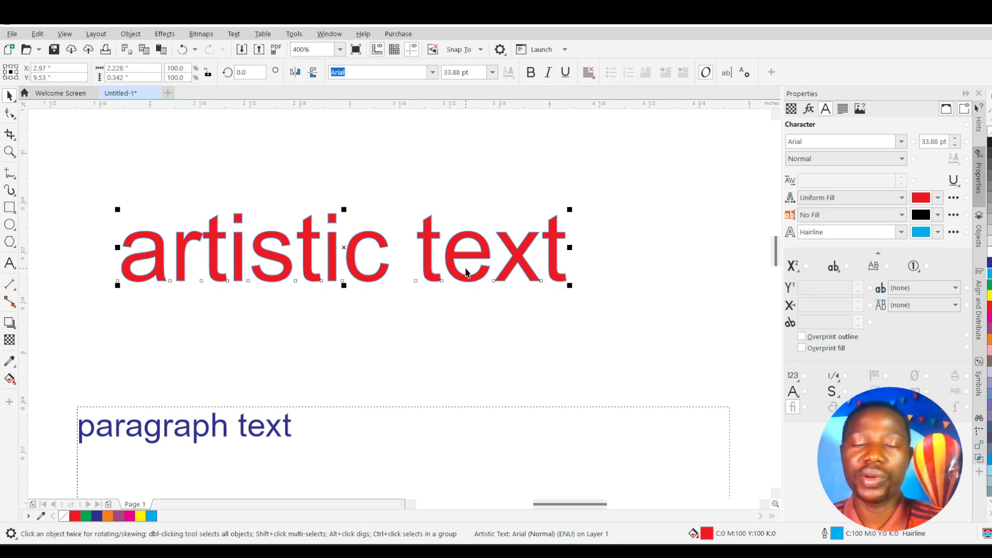
Step: Inspect the cyan hairline outline along the artistic text's letters at several magnifications
scroll(481, 266, "up", 1)
scroll(501, 249, "up", 1)
scroll(494, 250, "down", 1)
scroll(497, 265, "up", 1)
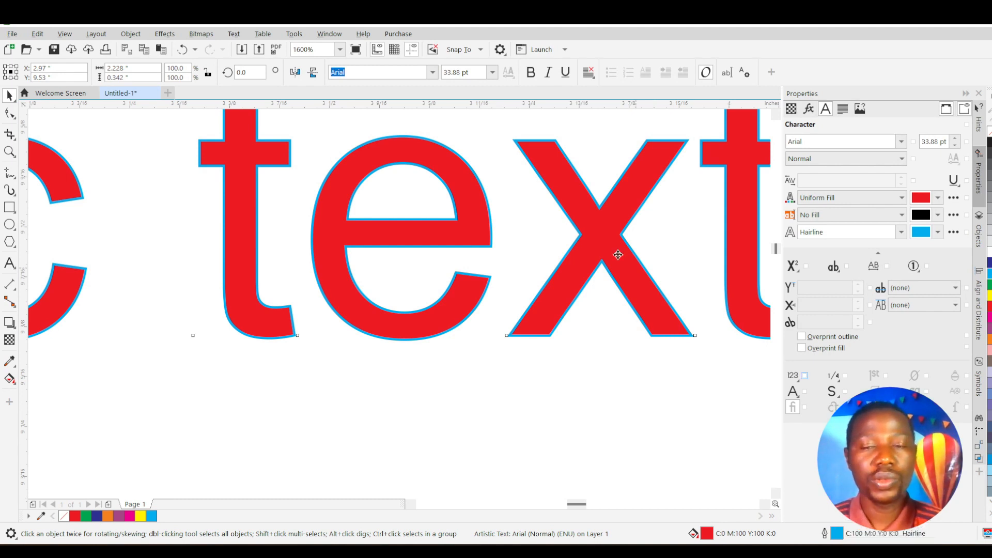
scroll(563, 243, "down", 3)
scroll(392, 283, "down", 1)
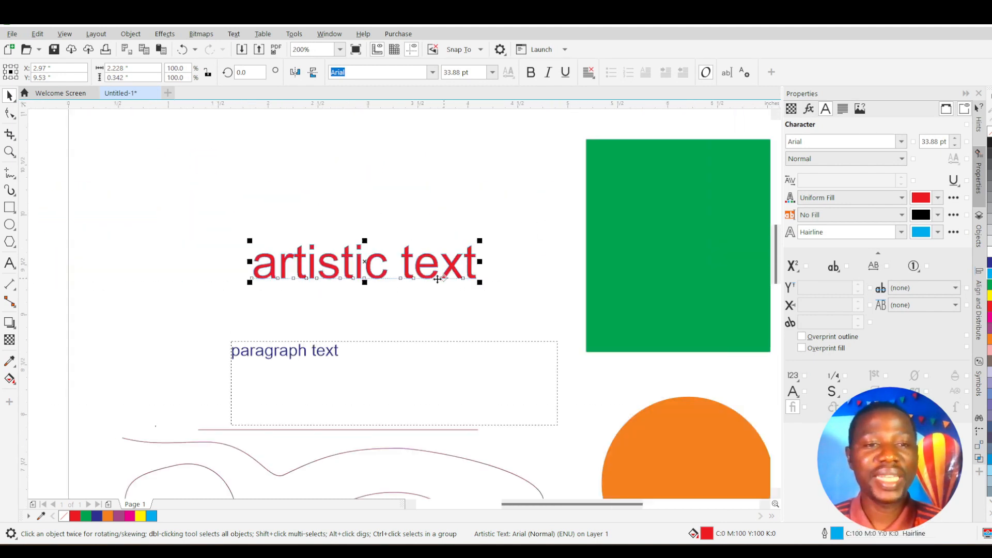
scroll(383, 274, "up", 3)
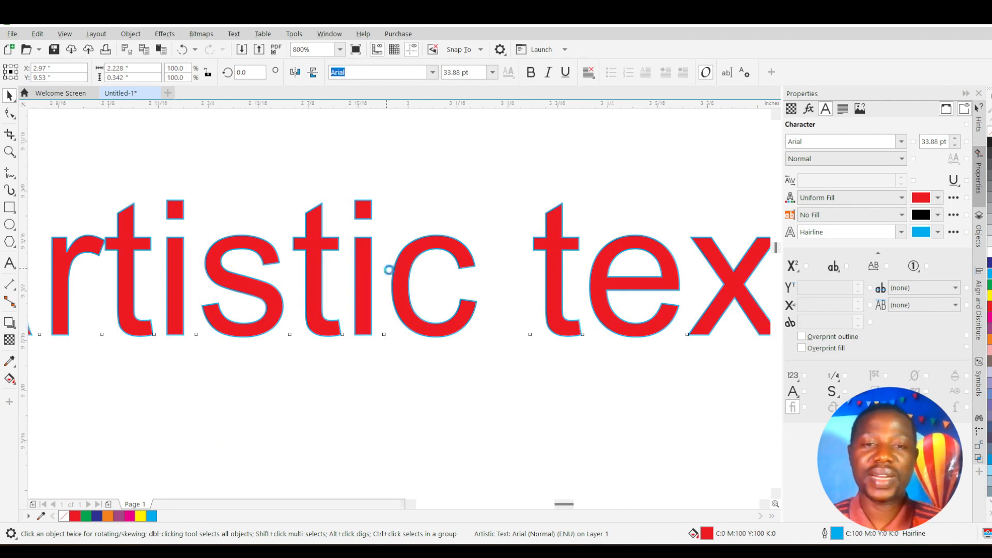
scroll(386, 275, "up", 2)
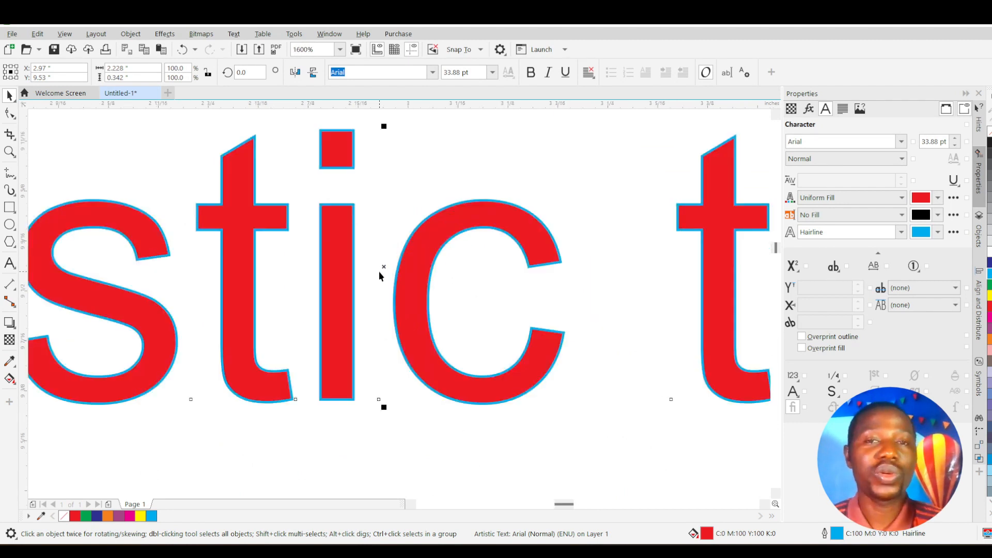
scroll(523, 221, "down", 2)
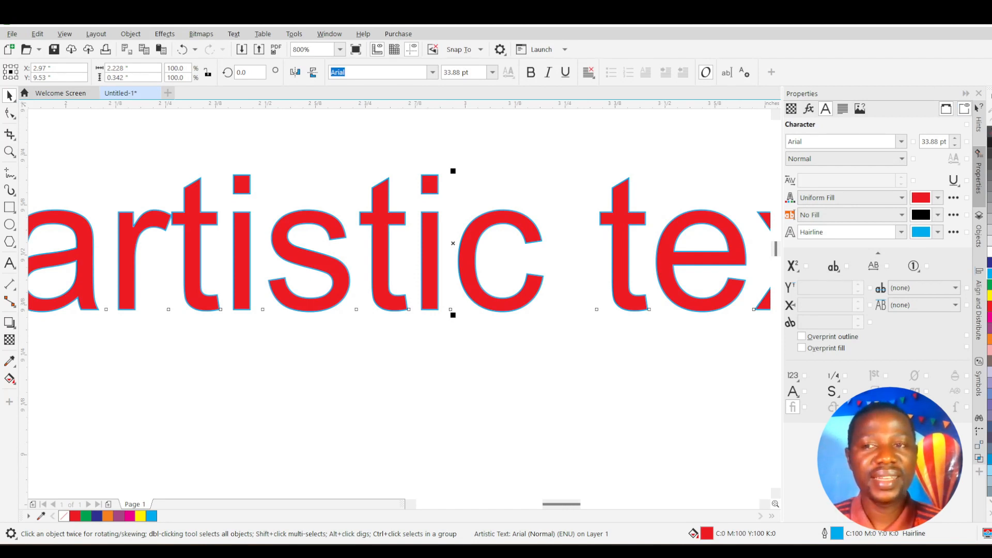
Step: Remove the outline from the artistic text and inspect its letter edges up close
right_click(989, 132)
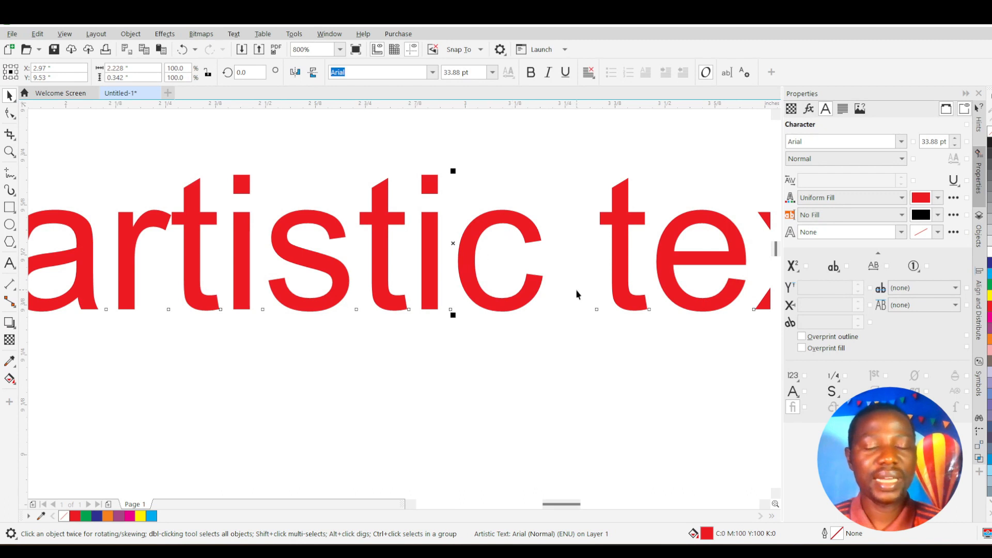
scroll(610, 302, "down", 3)
scroll(610, 310, "up", 5)
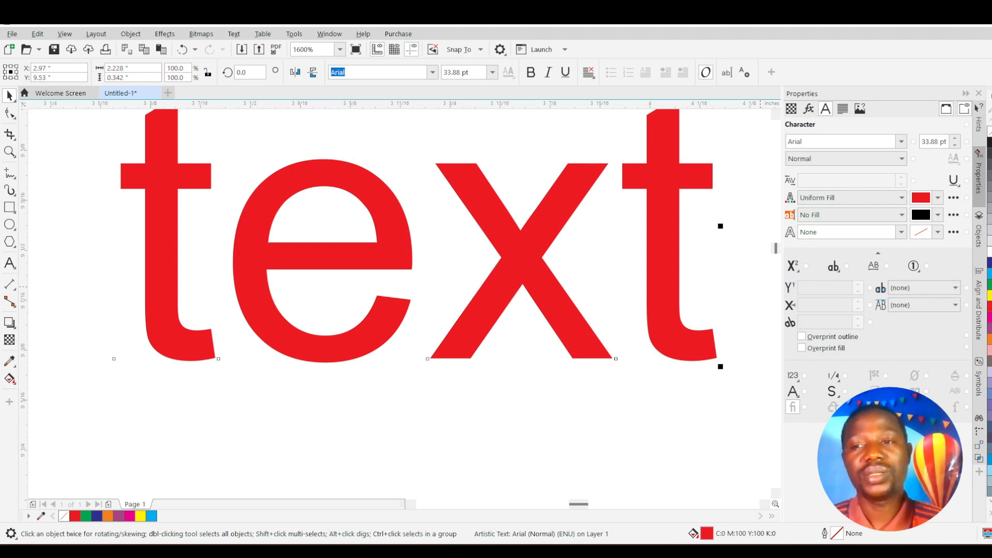
Step: Give the artistic text a green hairline outline (C100 M0 Y100 K0) and remove its fill
right_click(990, 284)
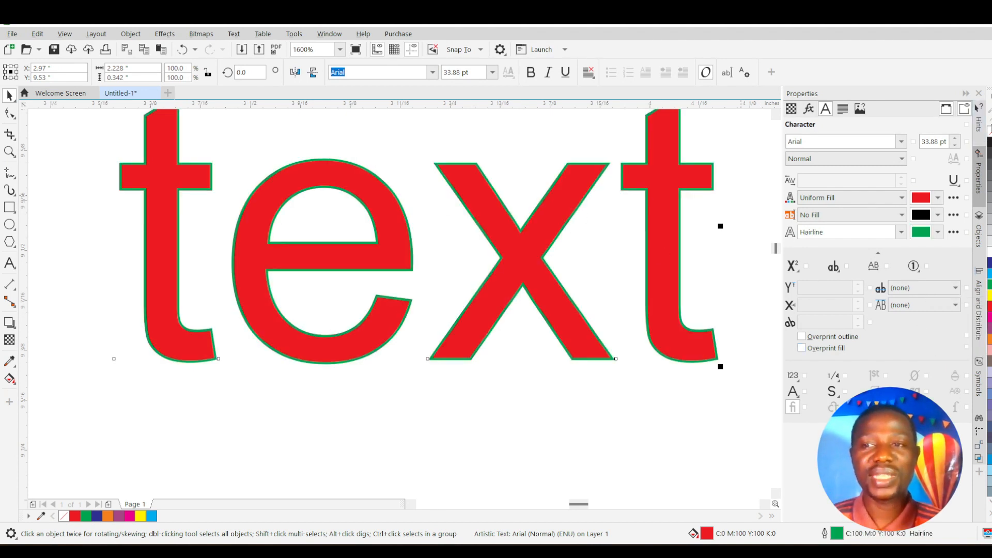
left_click(989, 132)
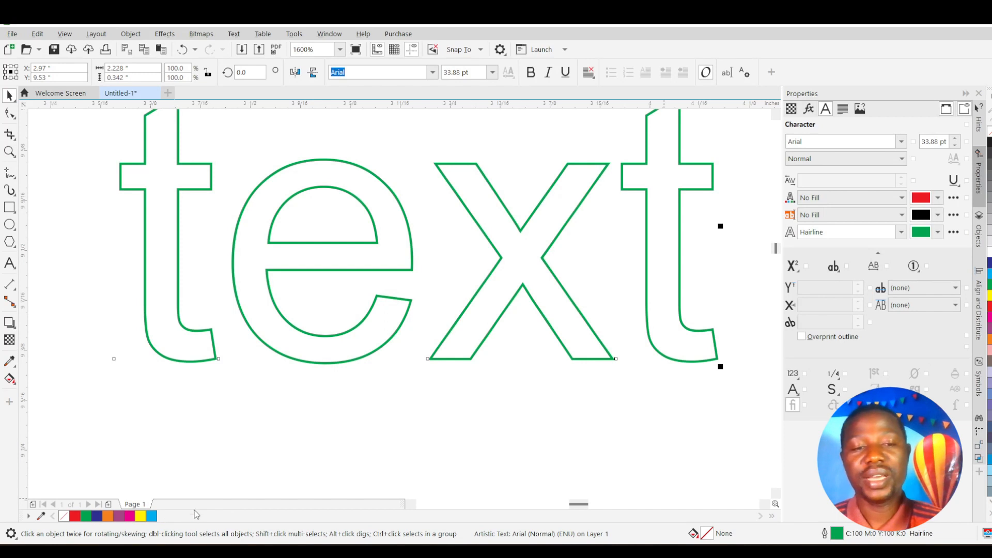
Step: Reduce the paragraph text frame's height to about 0.276 inches and position it at about X 3.274, Y 8.835 inches
scroll(258, 395, "down", 2)
scroll(317, 374, "down", 2)
scroll(347, 383, "down", 1)
scroll(290, 427, "up", 1)
left_click(326, 396)
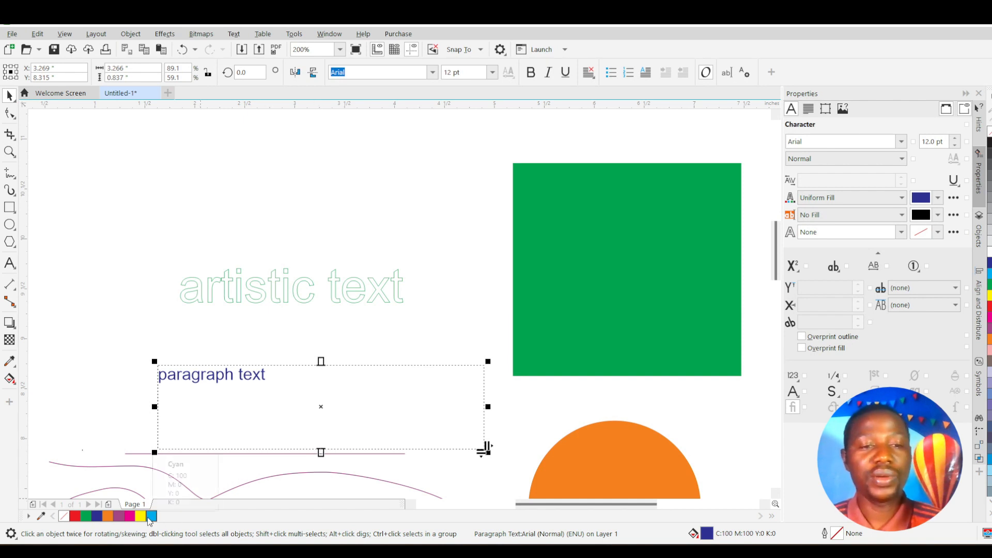
left_click_drag(321, 450, 321, 370)
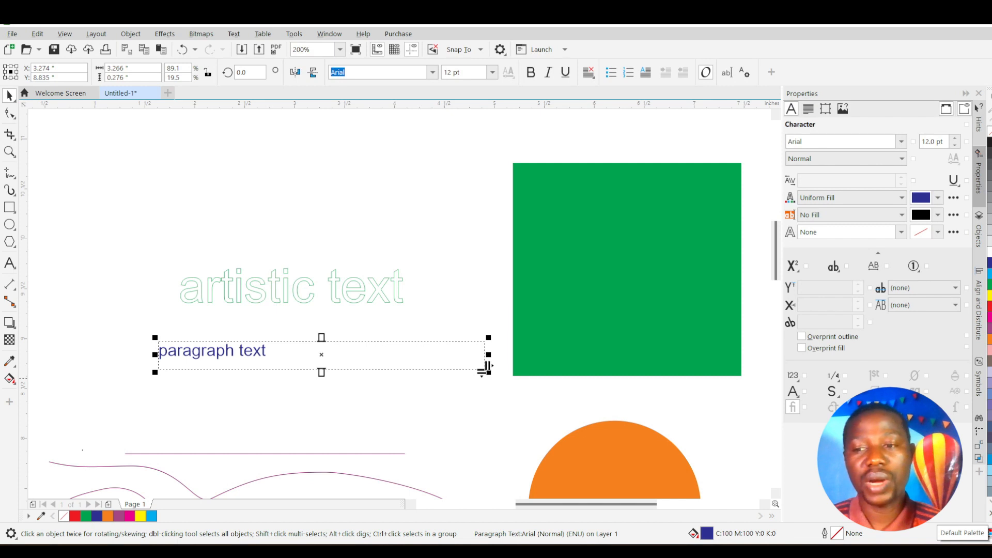
left_click(989, 513)
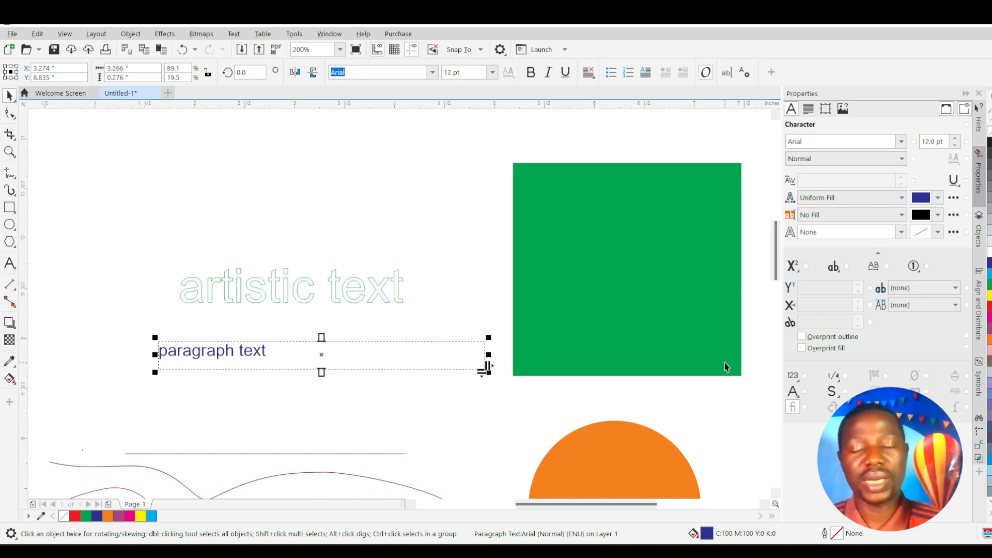
Step: Open the paragraph text's uniform fill in the HSB hue-based color viewer and try a near-black shade with a red hue
double_click(707, 534)
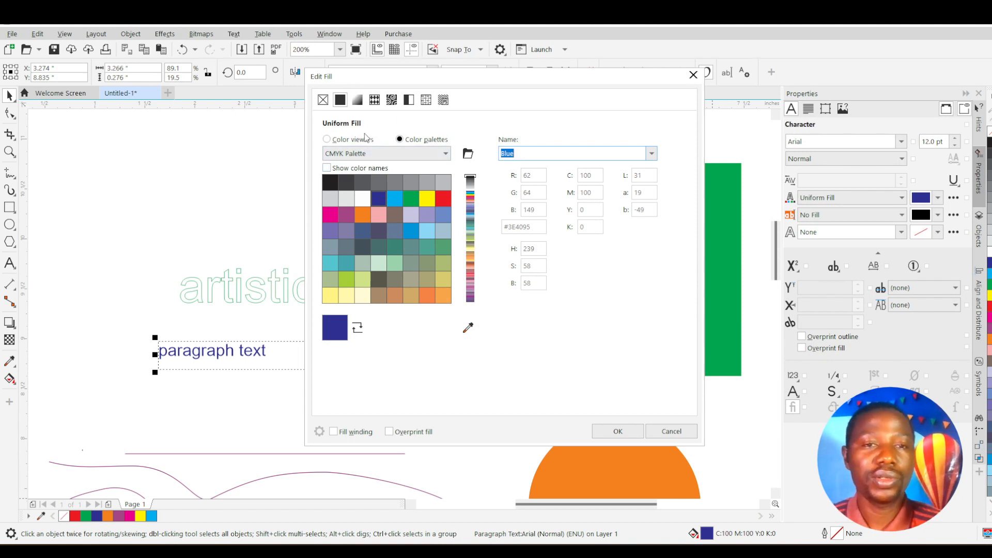
left_click(328, 139)
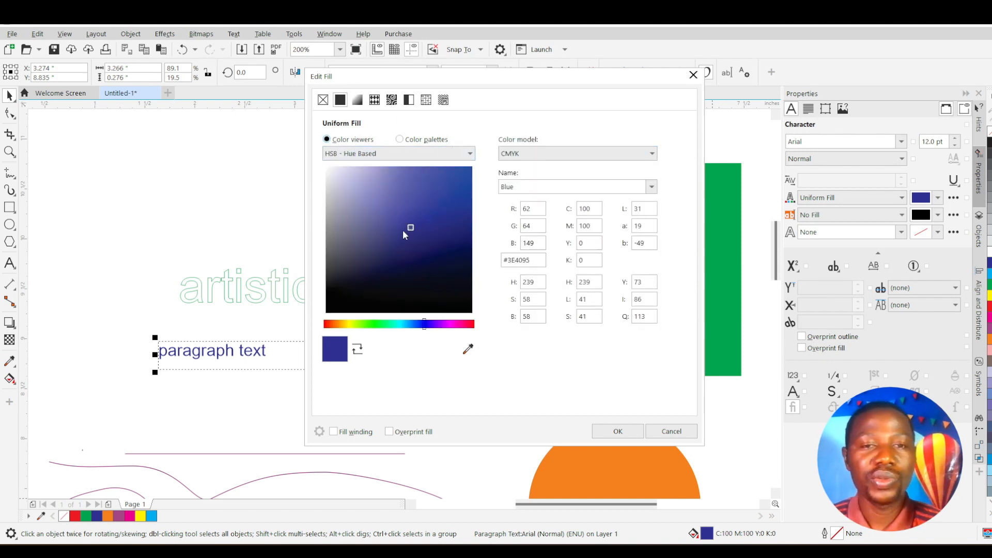
mouse_move(412, 225)
left_mouse_down()
mouse_move(445, 186)
mouse_move(408, 195)
mouse_move(412, 206)
mouse_move(327, 168)
mouse_move(445, 163)
mouse_move(485, 171)
mouse_move(339, 175)
mouse_move(499, 173)
mouse_move(468, 160)
mouse_move(467, 312)
mouse_move(477, 163)
mouse_move(471, 296)
left_mouse_up()
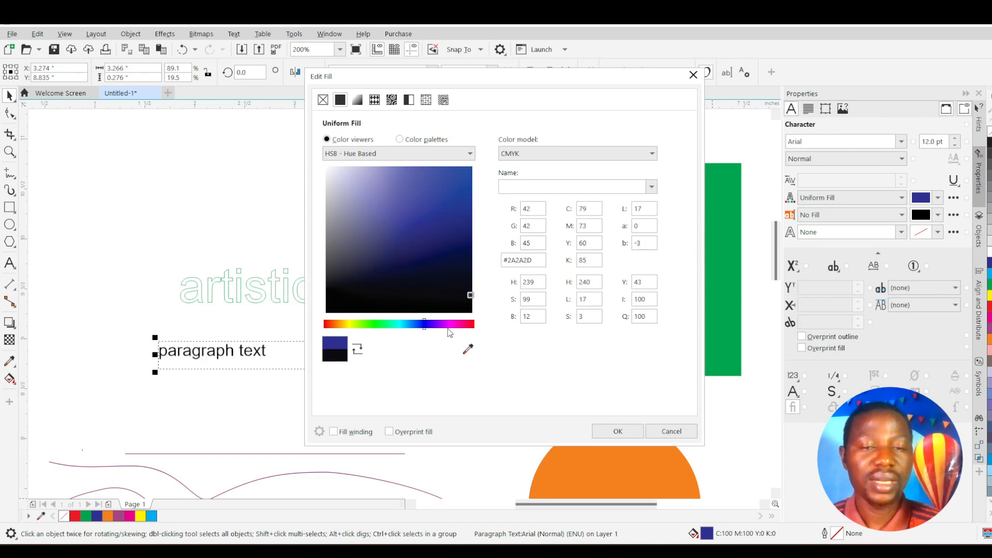
left_click_drag(424, 329, 323, 324)
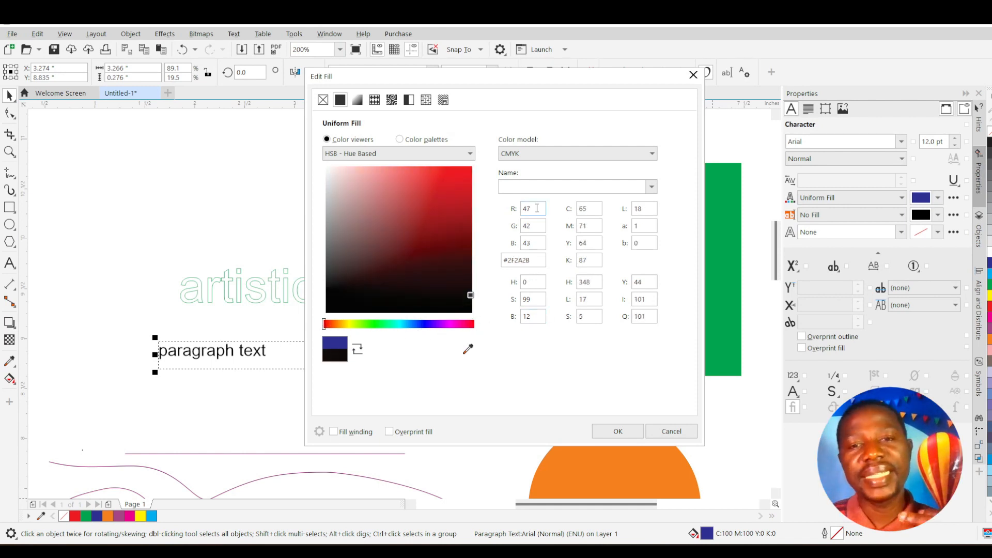
Step: Set the paragraph text's fill to the green shade C87 M18 Y79 K4 and apply it
left_click(536, 160)
left_click(536, 156)
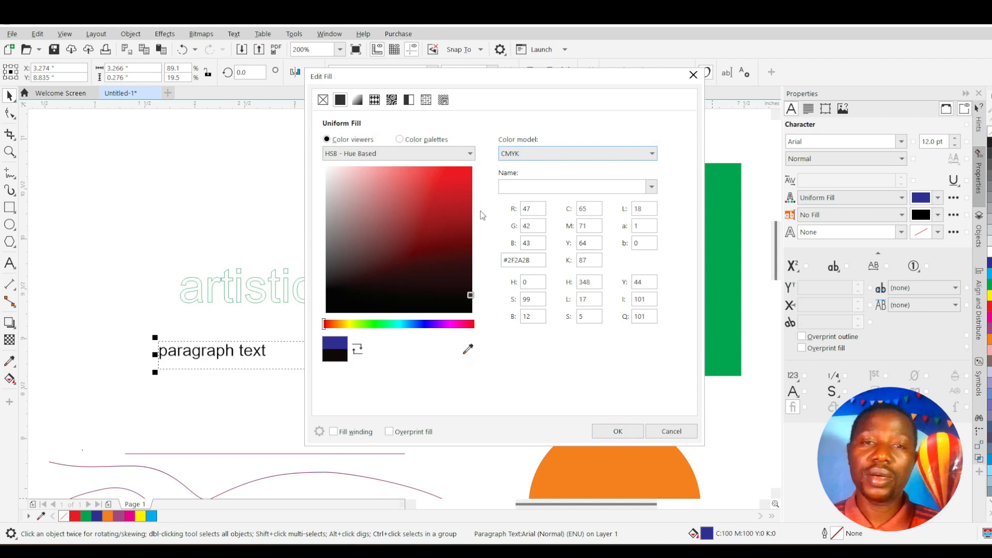
left_click_drag(448, 202, 444, 227)
left_click(392, 324)
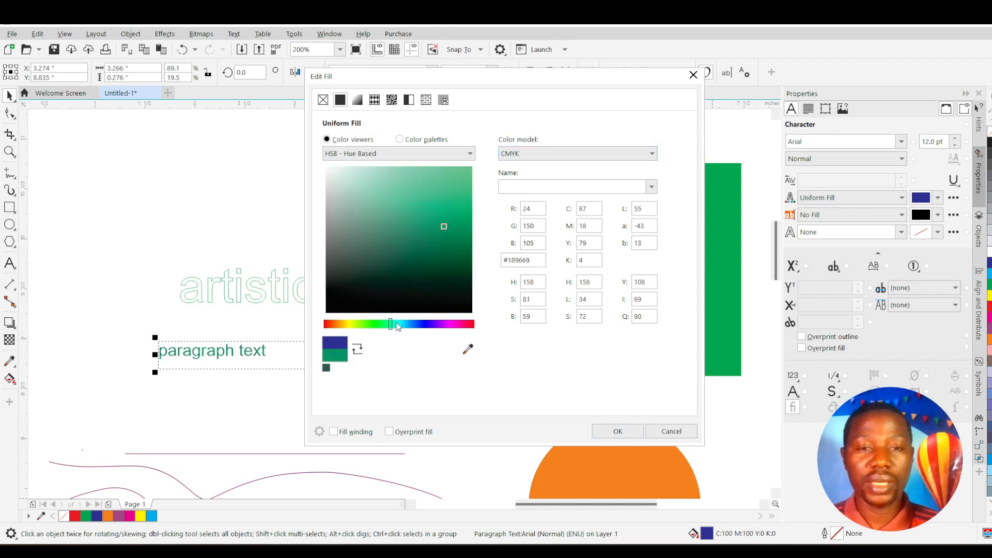
left_click(629, 432)
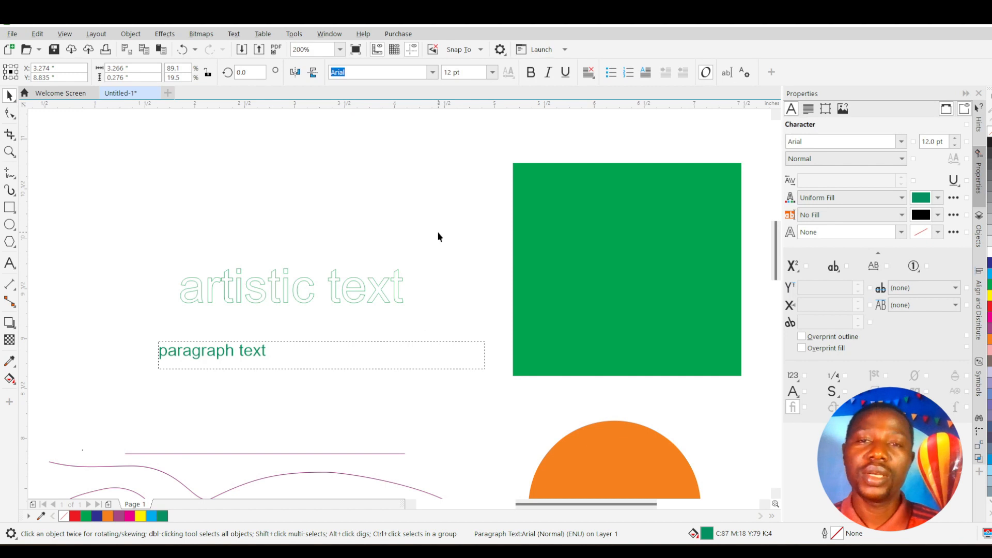